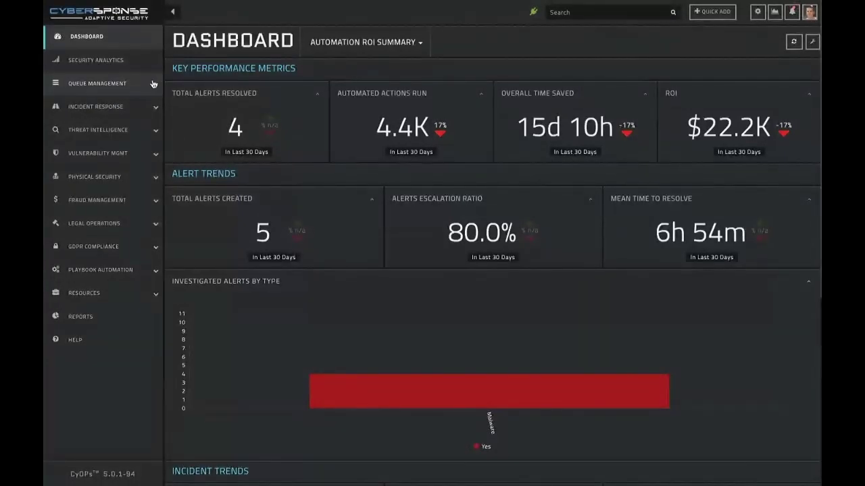
From the Incident Response alerts list, execute the Generate > AccessDataDemo Inbound Connection action to create a demo alert.
{"action": "left_click", "coordinate": [129, 108]}
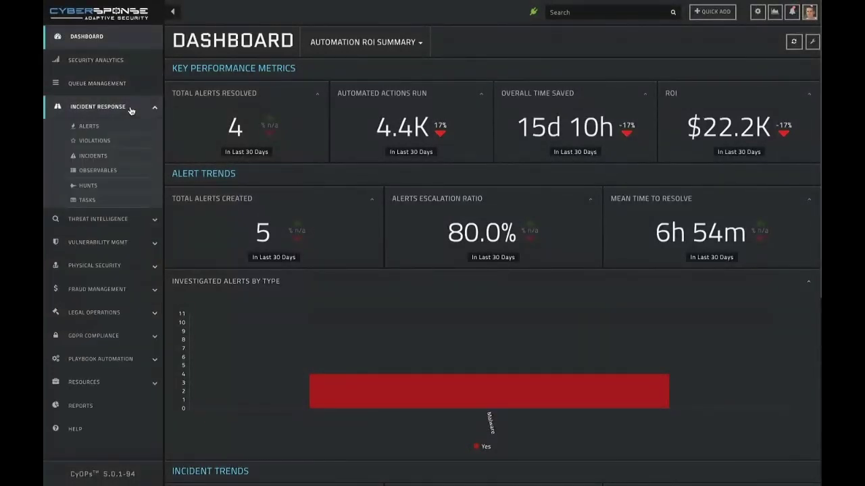
{"action": "left_click", "coordinate": [97, 128]}
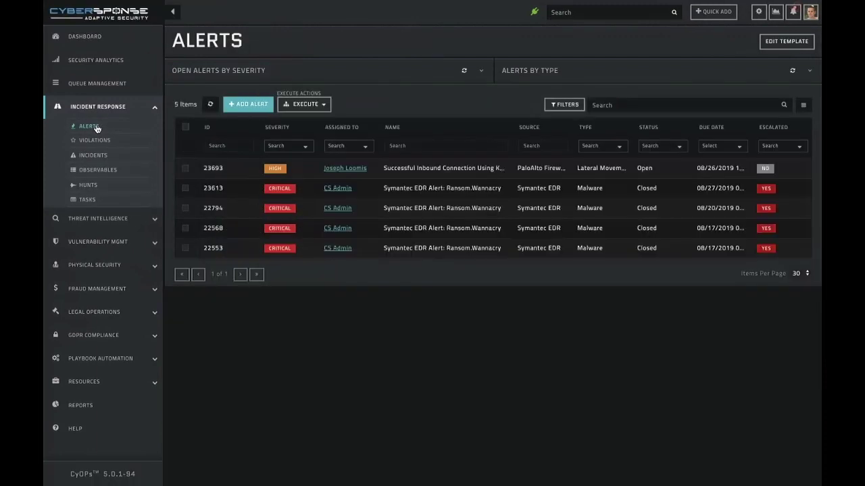
{"action": "left_click", "coordinate": [323, 105]}
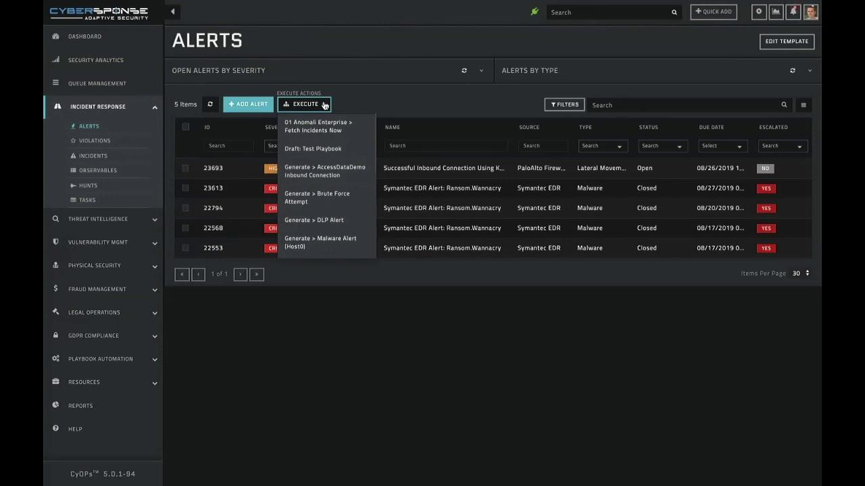
{"action": "scroll", "coordinate": [317, 147], "scroll_direction": "down", "scroll_amount": 3}
{"action": "scroll", "coordinate": [326, 151], "scroll_direction": "down", "scroll_amount": 3}
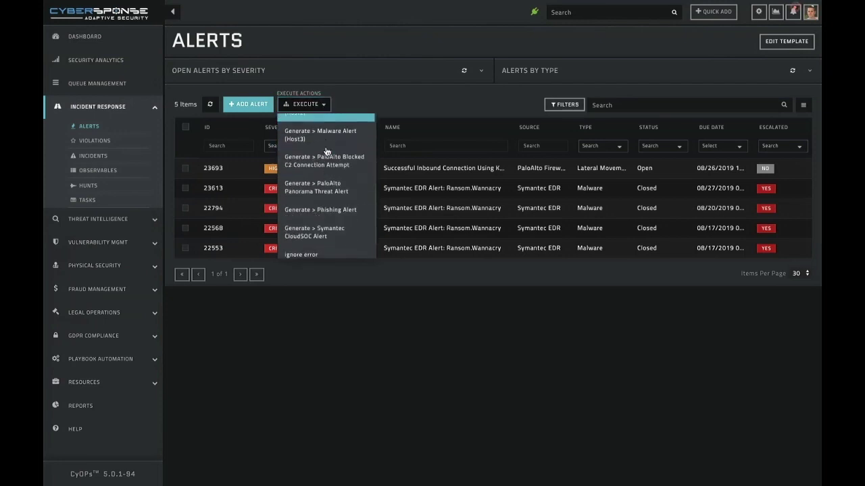
{"action": "scroll", "coordinate": [325, 151], "scroll_direction": "up", "scroll_amount": 4}
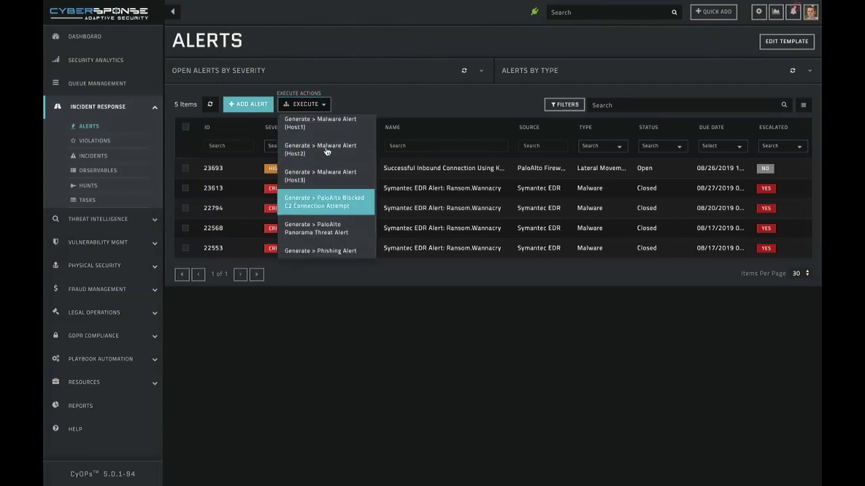
{"action": "scroll", "coordinate": [326, 152], "scroll_direction": "up", "scroll_amount": 5}
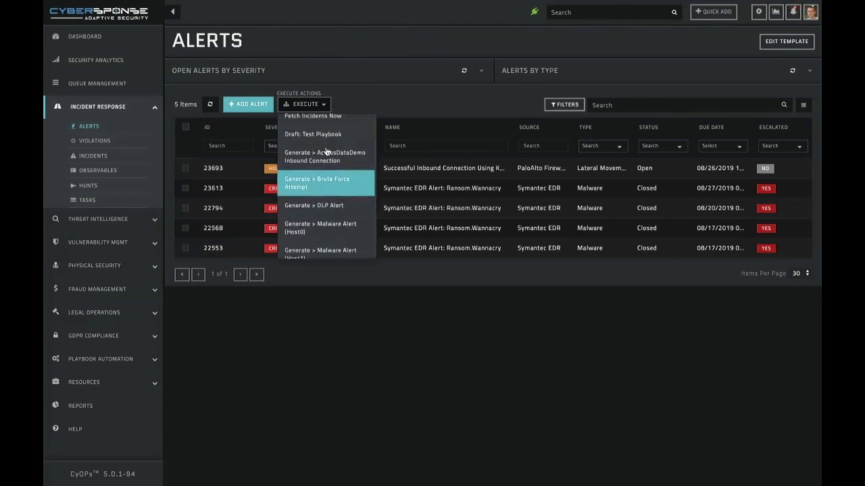
{"action": "scroll", "coordinate": [326, 151], "scroll_direction": "down", "scroll_amount": 5}
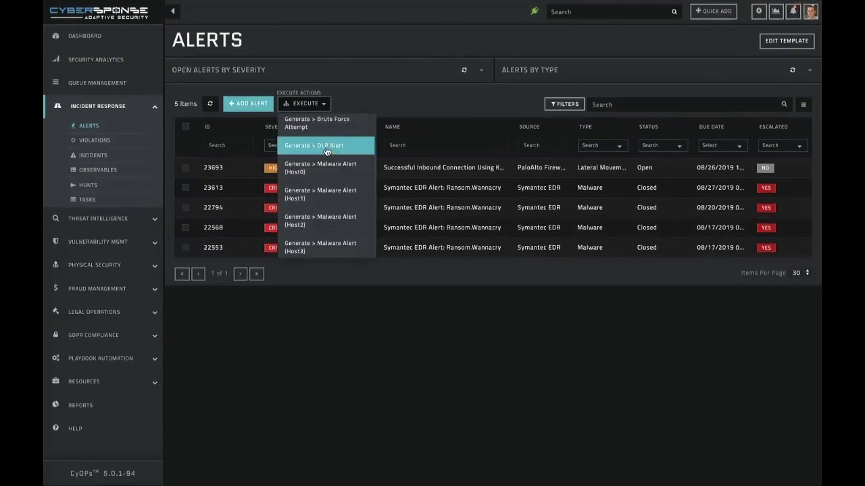
{"action": "scroll", "coordinate": [325, 152], "scroll_direction": "down", "scroll_amount": 3}
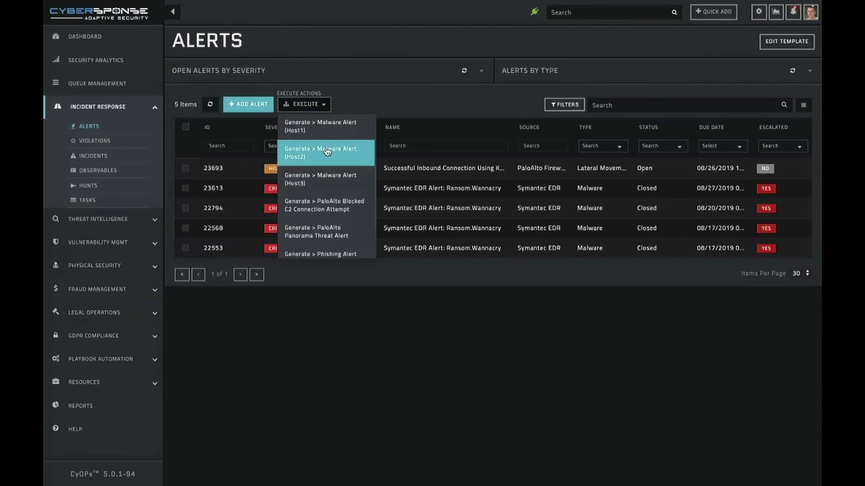
{"action": "scroll", "coordinate": [325, 174], "scroll_direction": "down", "scroll_amount": 1}
{"action": "scroll", "coordinate": [325, 174], "scroll_direction": "up", "scroll_amount": 2}
{"action": "scroll", "coordinate": [324, 174], "scroll_direction": "up", "scroll_amount": 3}
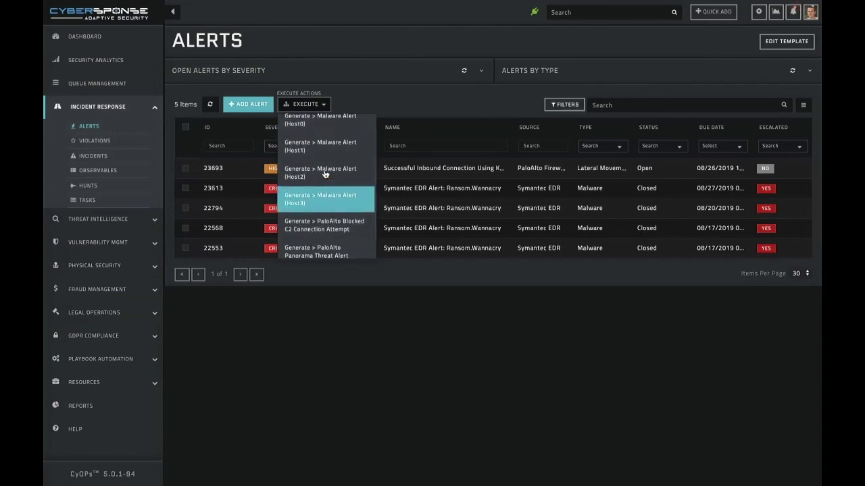
{"action": "scroll", "coordinate": [325, 175], "scroll_direction": "up", "scroll_amount": 4}
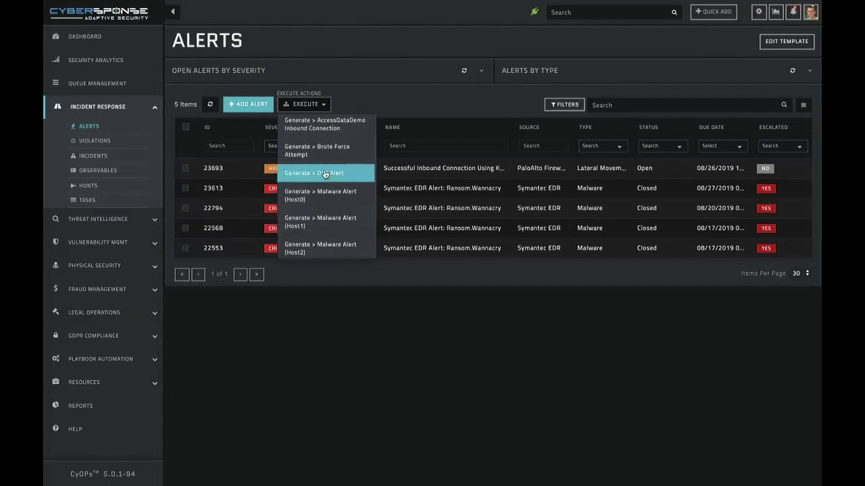
{"action": "left_click", "coordinate": [325, 148]}
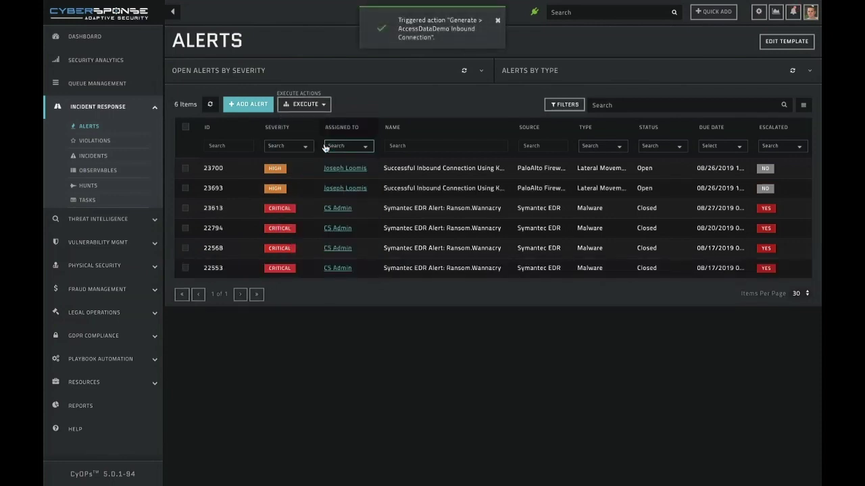
Open the newest inbound connection alert and run AccessData Full Memory Capture on its correlated asset ceo.laptop01.
{"action": "left_click", "coordinate": [441, 169]}
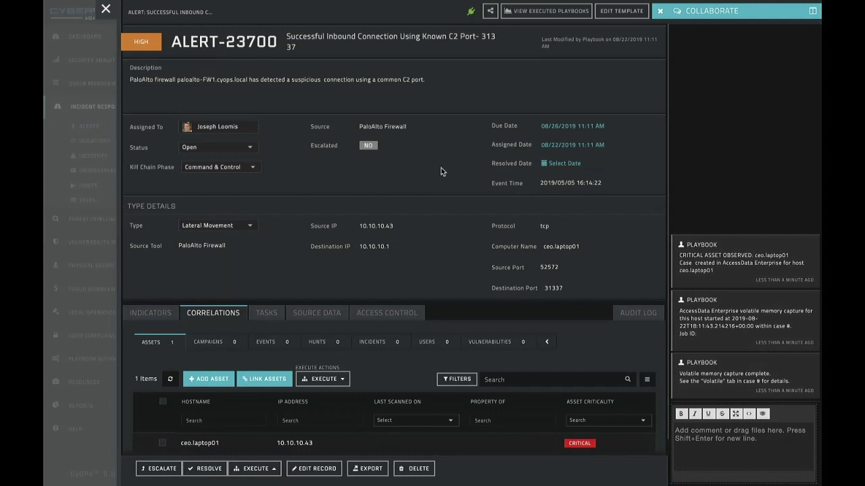
{"action": "scroll", "coordinate": [440, 171], "scroll_direction": "down", "scroll_amount": 1}
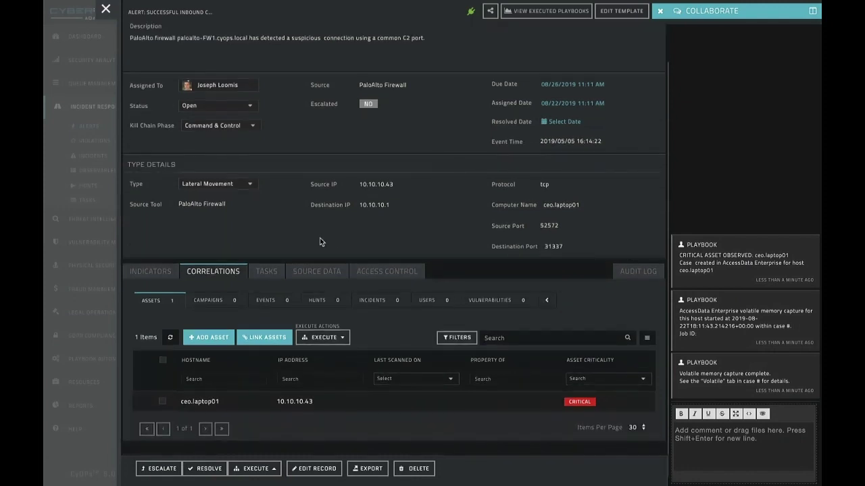
{"action": "left_click", "coordinate": [164, 405]}
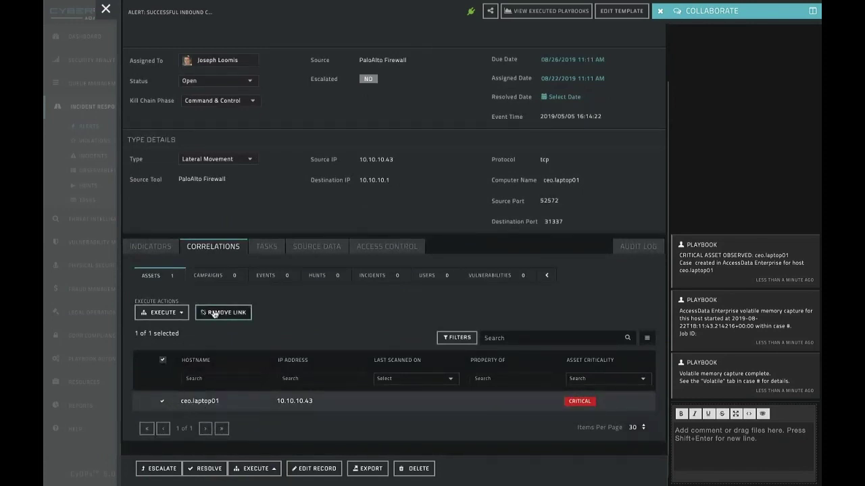
{"action": "left_click", "coordinate": [181, 315]}
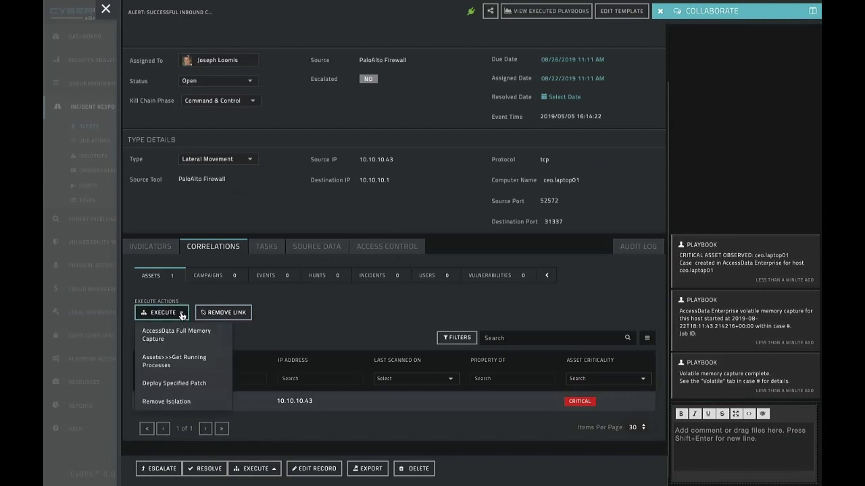
{"action": "left_click", "coordinate": [176, 338]}
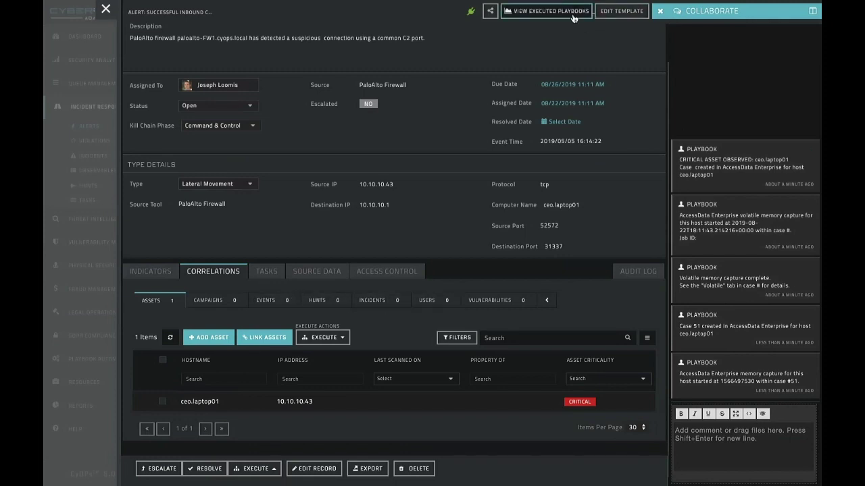
Open the CEO Asset Observed playbook from the alert's executed playbook logs and examine its flow from Start to Add Completion Comment.
{"action": "left_click", "coordinate": [551, 10]}
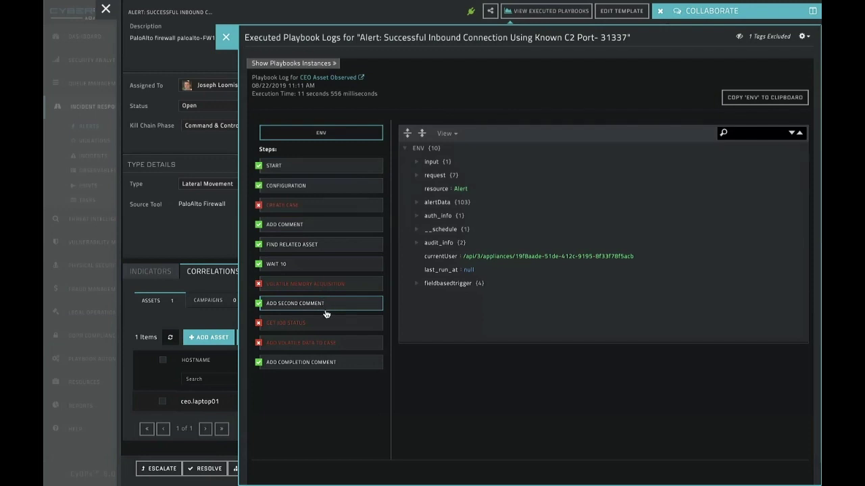
{"action": "left_click", "coordinate": [334, 78]}
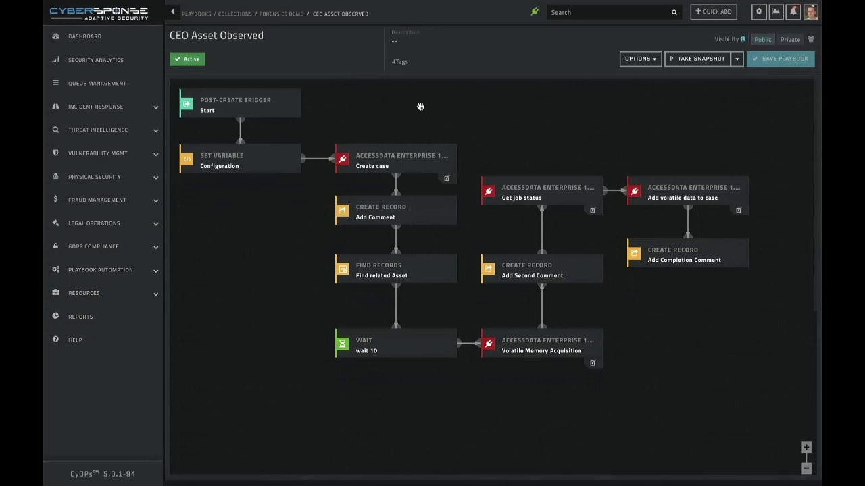
{"action": "mouse_move", "coordinate": [296, 102]}
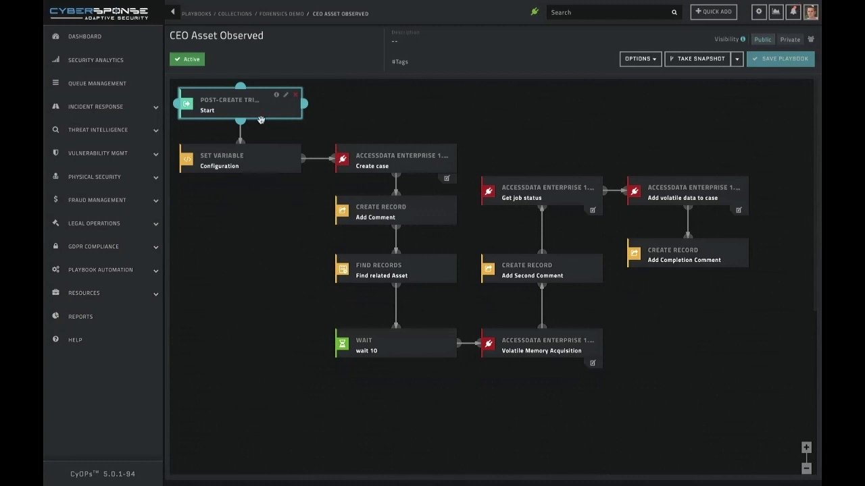
{"action": "mouse_move", "coordinate": [256, 159]}
{"action": "mouse_move", "coordinate": [399, 165]}
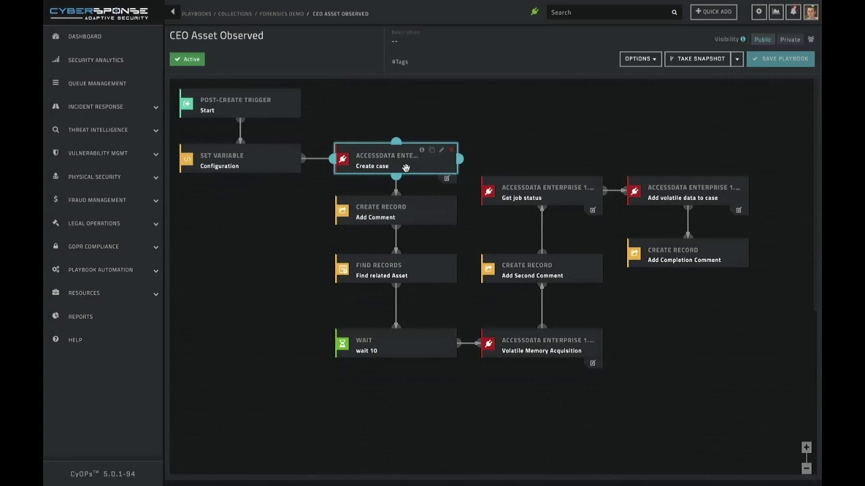
{"action": "mouse_move", "coordinate": [404, 218]}
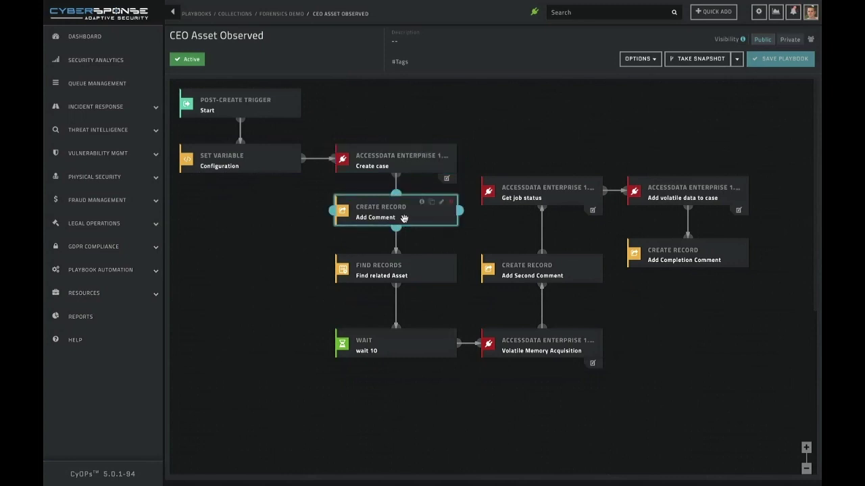
{"action": "mouse_move", "coordinate": [402, 270]}
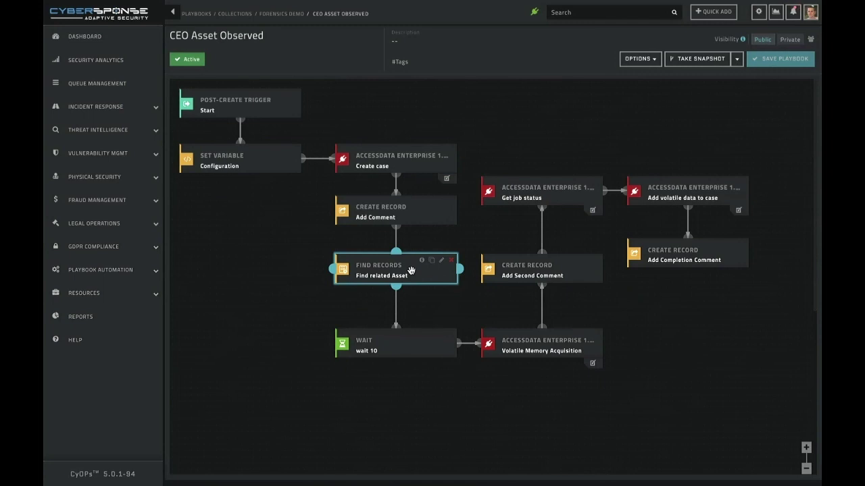
{"action": "mouse_move", "coordinate": [411, 349]}
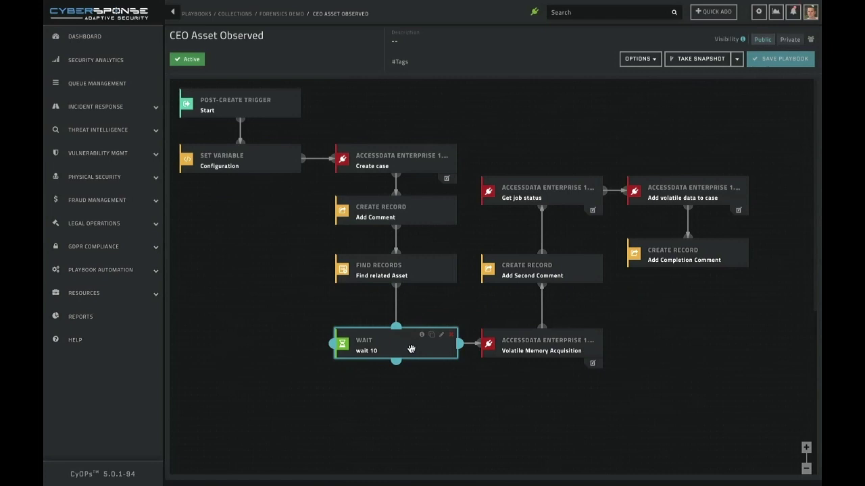
{"action": "mouse_move", "coordinate": [529, 353]}
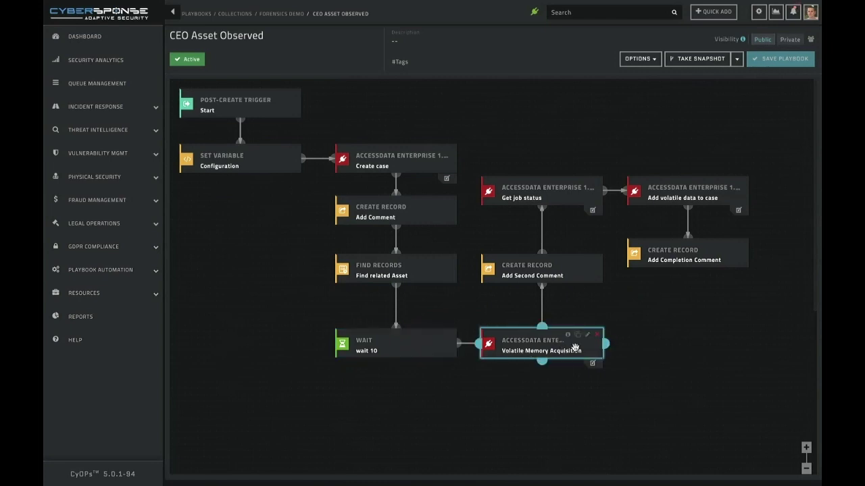
{"action": "mouse_move", "coordinate": [572, 274]}
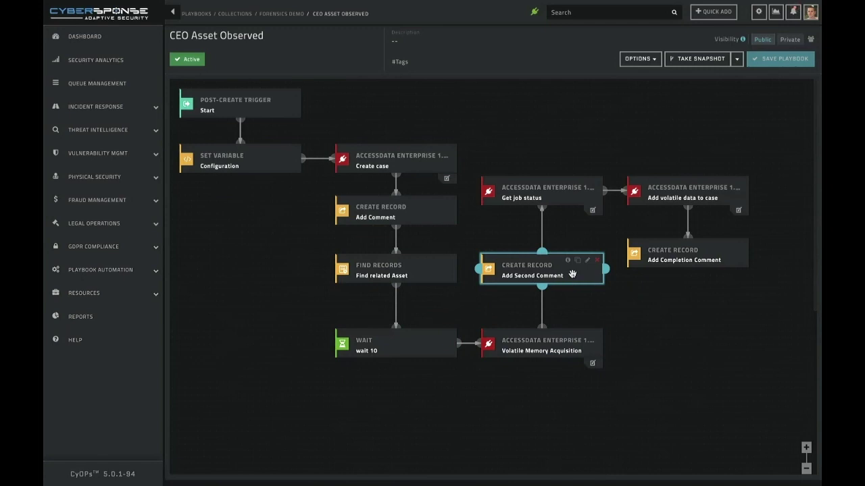
{"action": "mouse_move", "coordinate": [569, 199]}
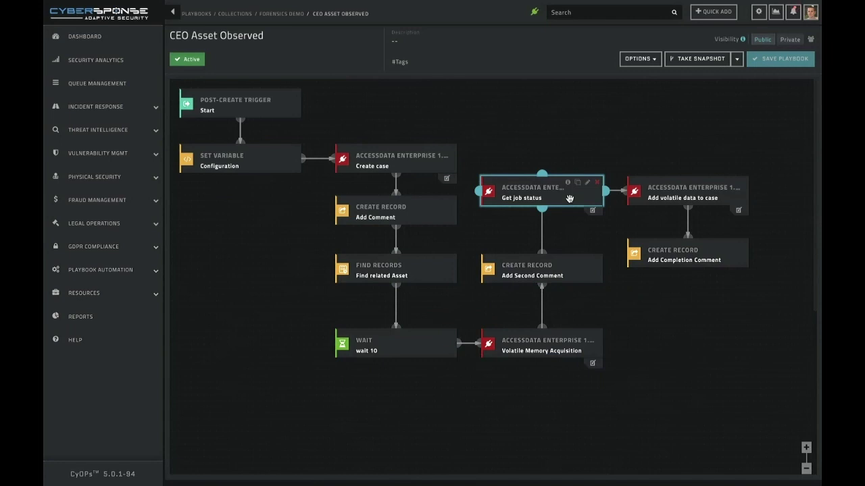
{"action": "mouse_move", "coordinate": [655, 197]}
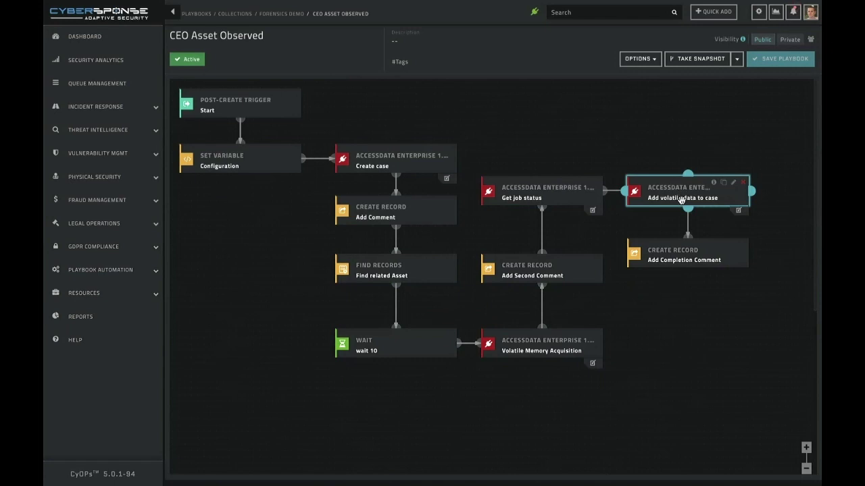
{"action": "mouse_move", "coordinate": [679, 251]}
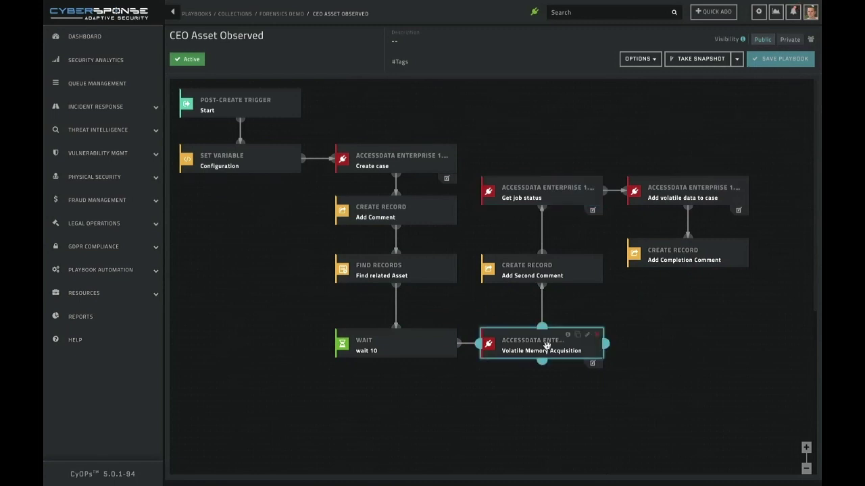
{"action": "mouse_move", "coordinate": [428, 173]}
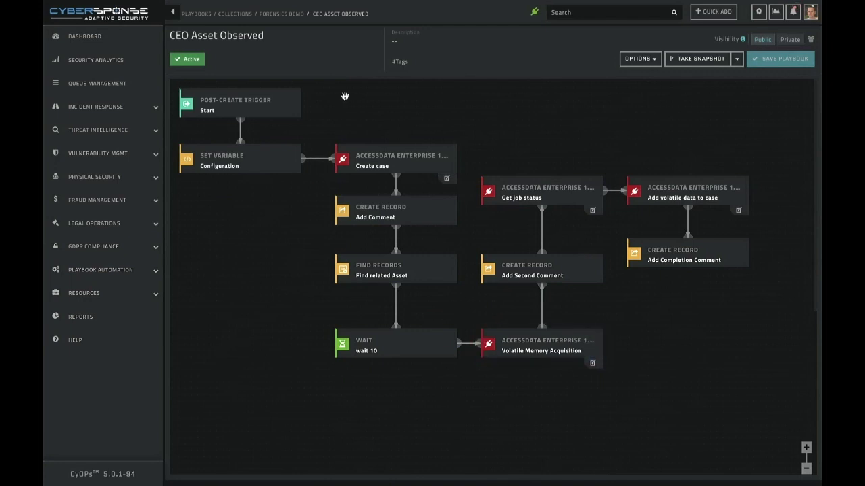
{"action": "left_click", "coordinate": [155, 108]}
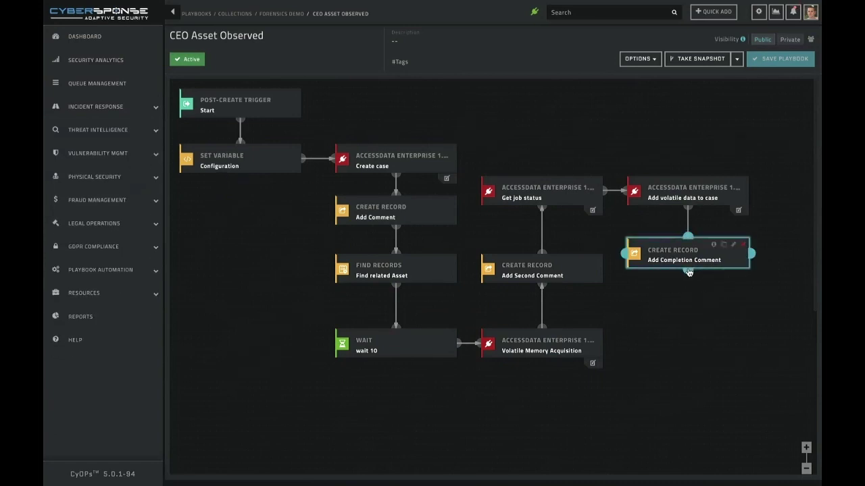
Start a new step after Add Completion Comment and review the available playbook step types.
{"action": "left_click_drag", "start_coordinate": [687, 265], "coordinate": [691, 311]}
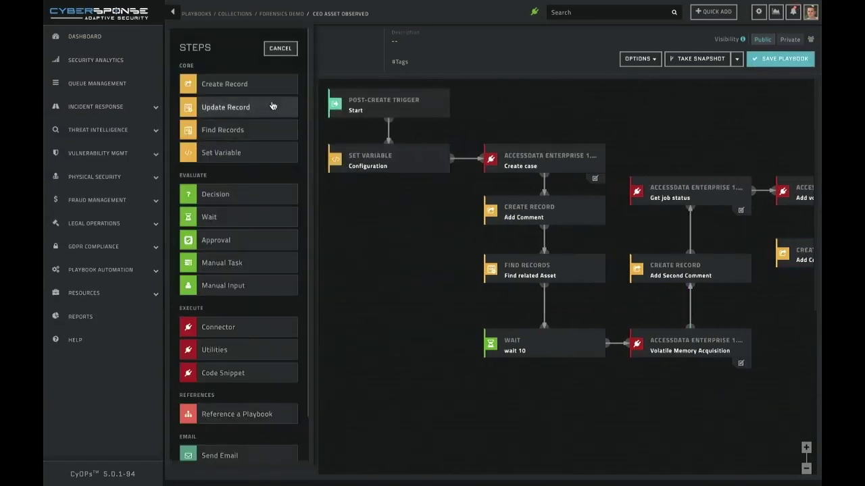
{"action": "scroll", "coordinate": [271, 106], "scroll_direction": "down", "scroll_amount": 2}
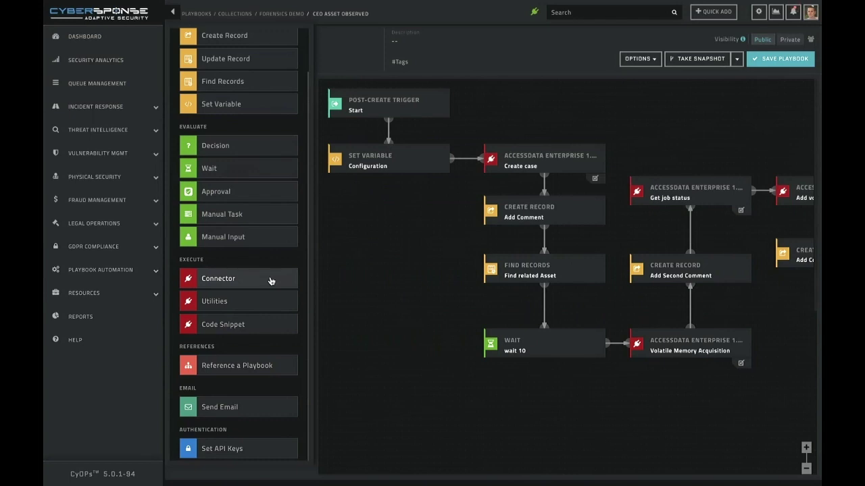
{"action": "scroll", "coordinate": [270, 281], "scroll_direction": "up", "scroll_amount": 2}
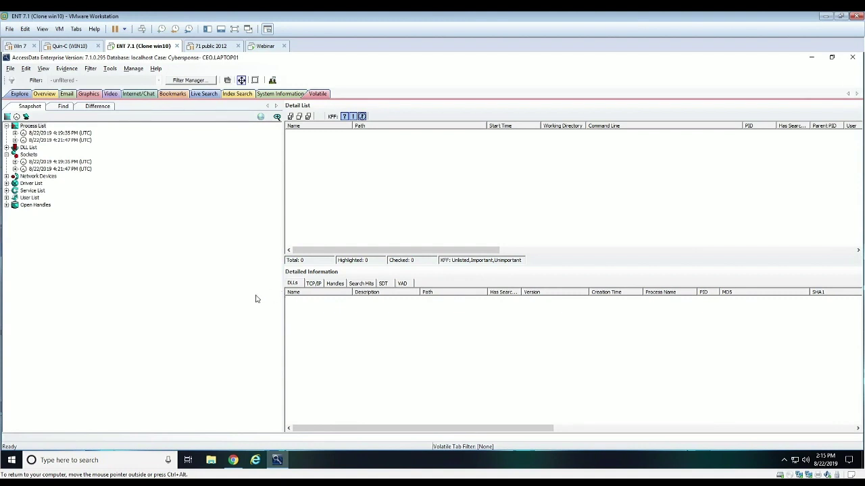
In AccessData Enterprise, list the CEO laptop's sockets from the 8/22/2019 4:21:47 PM snapshot and sort them by state.
{"action": "left_click", "coordinate": [15, 168]}
{"action": "left_click", "coordinate": [49, 176]}
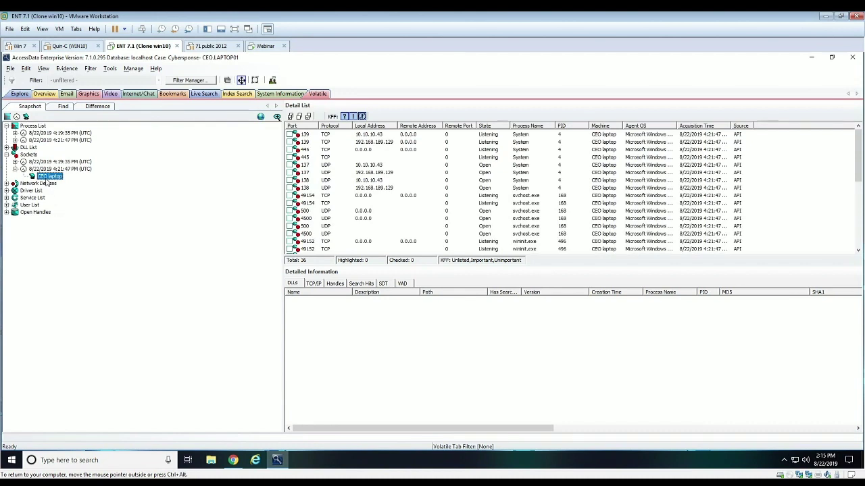
{"action": "left_click", "coordinate": [493, 127]}
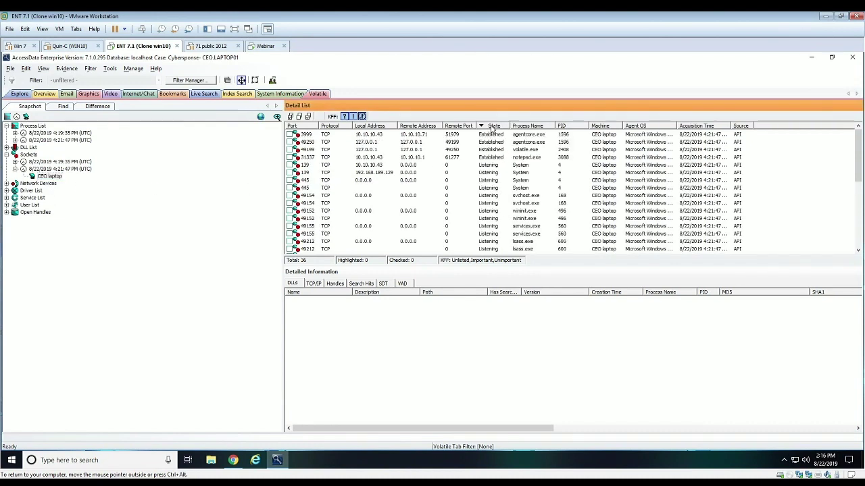
Select the notepad.exe socket on port 31337 and locate notepad.exe in the CEO laptop's 4:21:47 PM process list.
{"action": "left_click", "coordinate": [311, 157]}
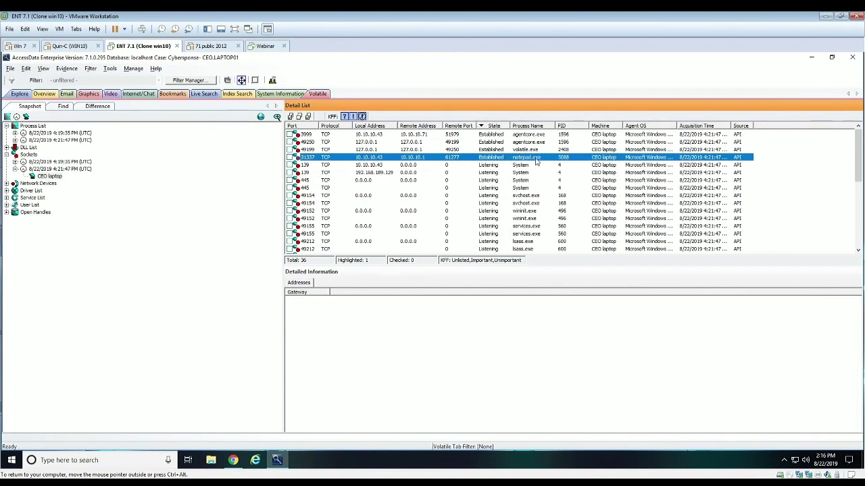
{"action": "left_click", "coordinate": [15, 139]}
{"action": "left_click", "coordinate": [46, 147]}
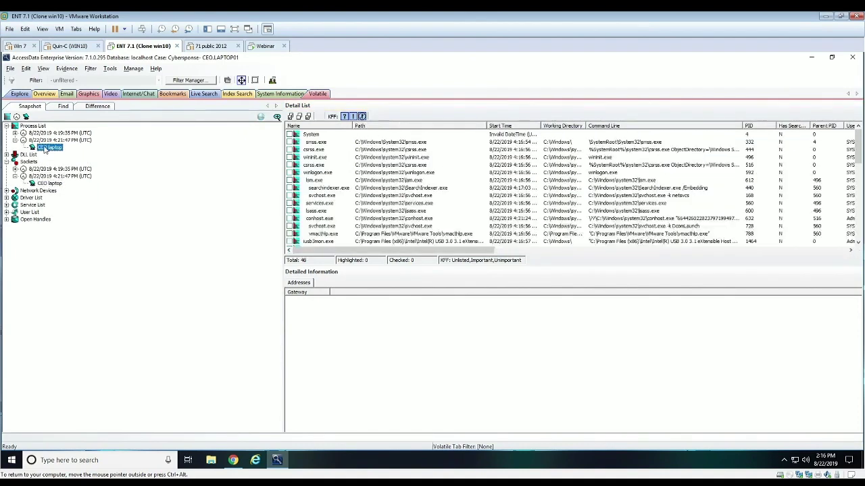
{"action": "left_click_drag", "start_coordinate": [858, 150], "coordinate": [855, 233]}
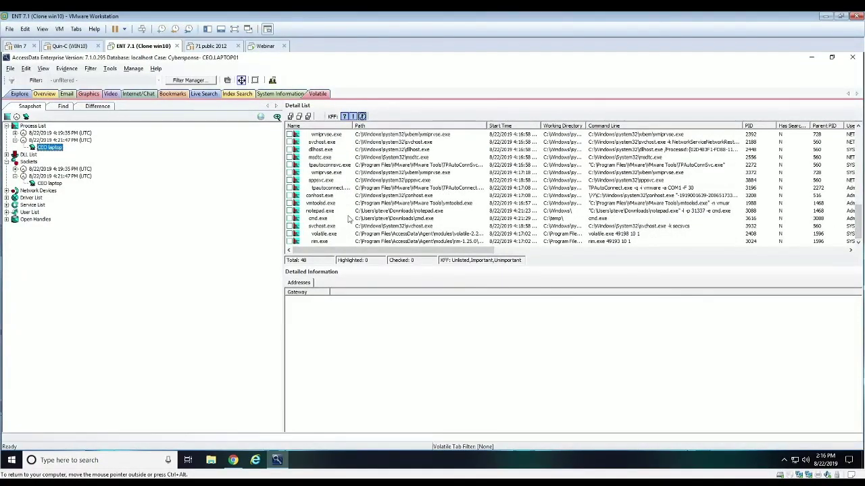
{"action": "left_click", "coordinate": [320, 212]}
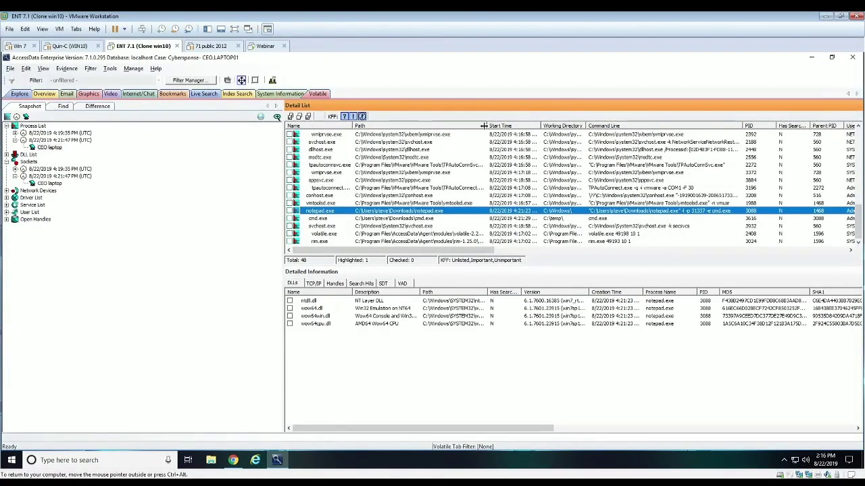
{"action": "mouse_move", "coordinate": [486, 125]}
{"action": "left_mouse_down"}
{"action": "mouse_move", "coordinate": [512, 125]}
{"action": "mouse_move", "coordinate": [487, 125]}
{"action": "left_mouse_up"}
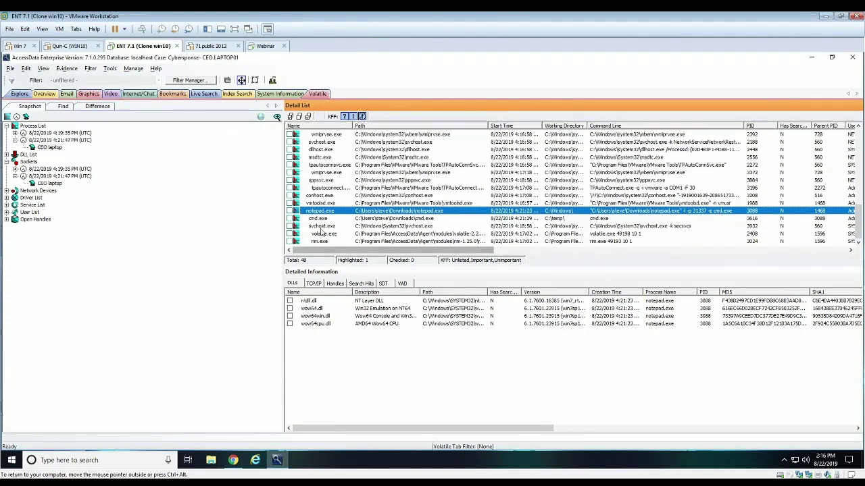
Compare the cmd.exe process in Downloads with notepad.exe by parent PID and command line.
{"action": "left_click", "coordinate": [318, 218]}
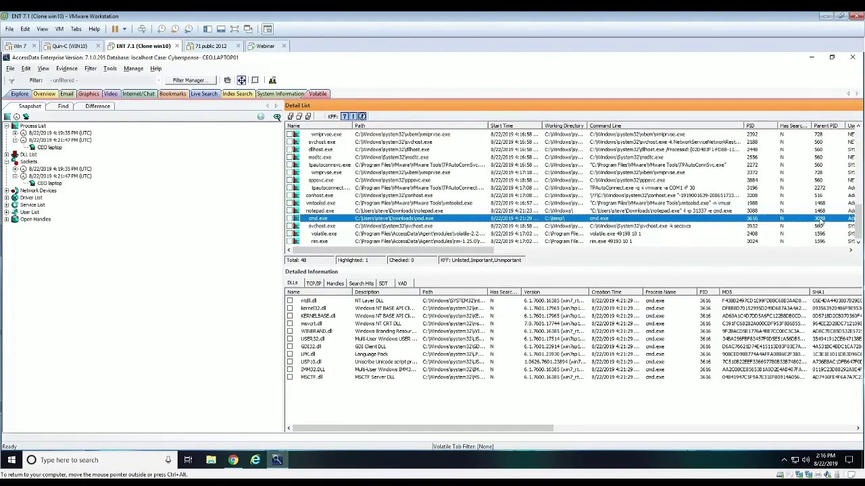
{"action": "left_click", "coordinate": [718, 212]}
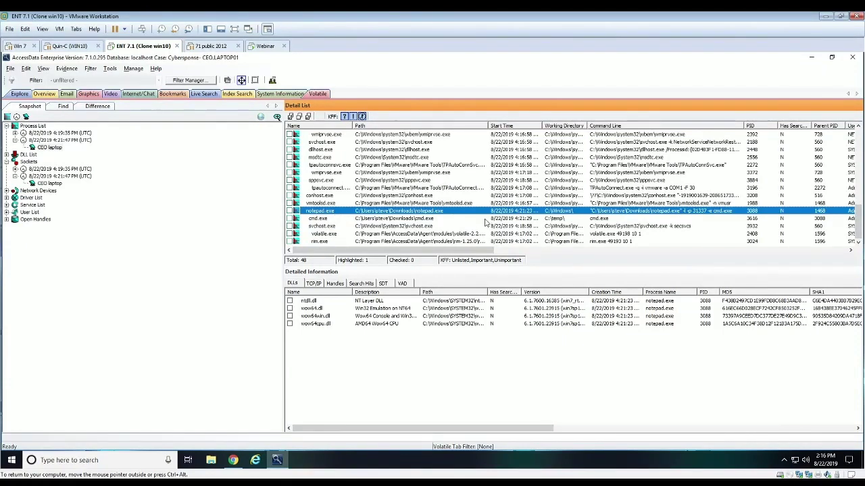
{"action": "left_click", "coordinate": [319, 221]}
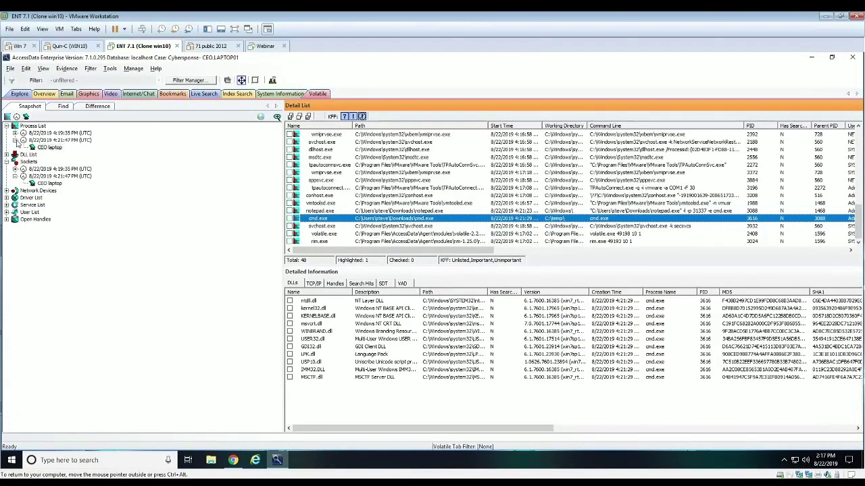
Show the differences between the CEO laptop's process lists from the 4:19:35 PM and 4:21:47 PM snapshots.
{"action": "left_click", "coordinate": [94, 108]}
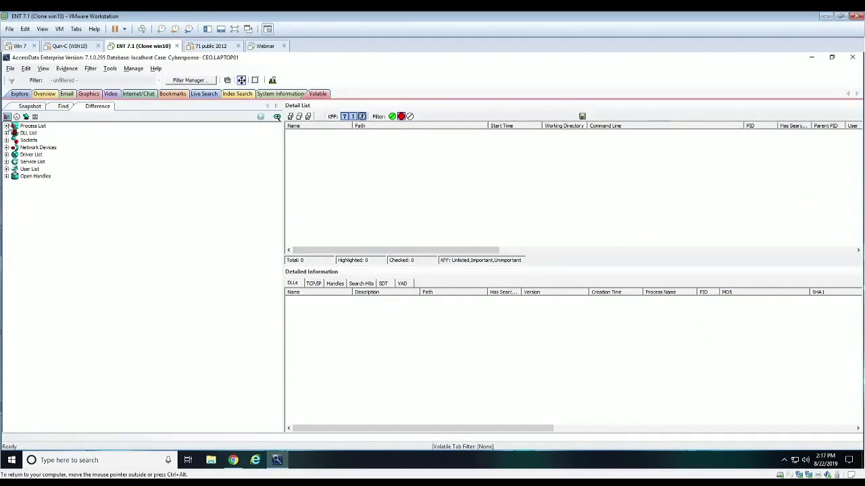
{"action": "left_click", "coordinate": [6, 127]}
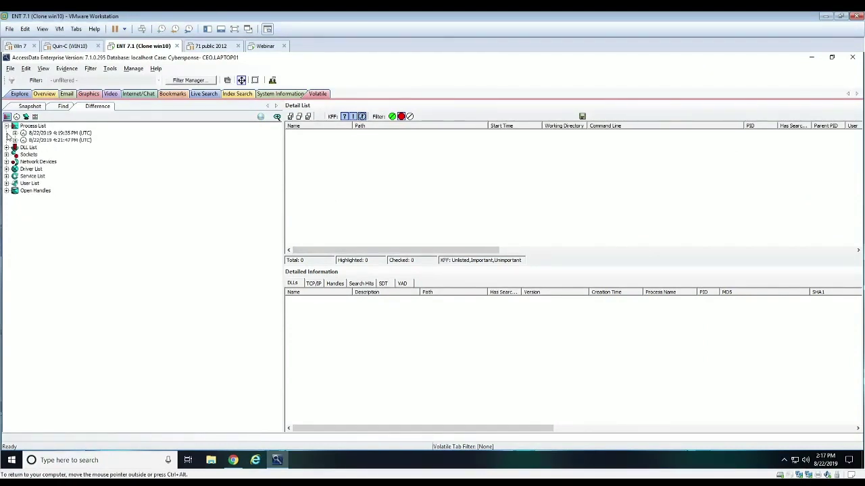
{"action": "left_click", "coordinate": [15, 133]}
{"action": "left_click", "coordinate": [15, 148]}
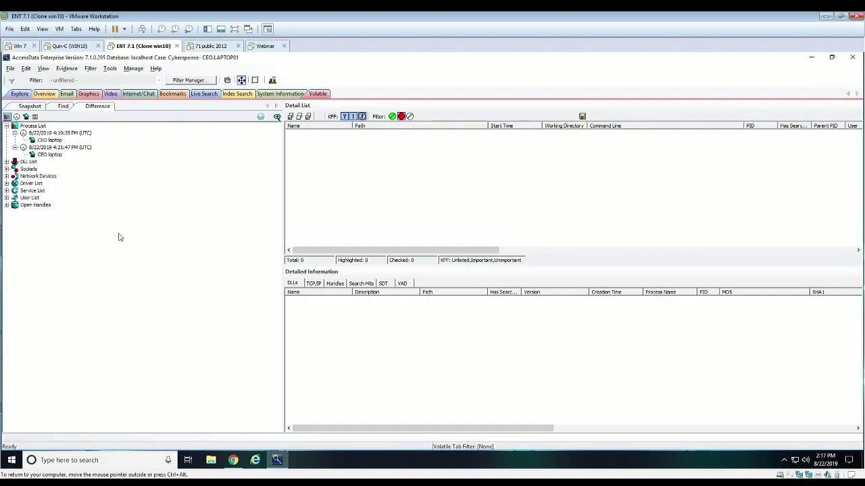
{"action": "left_click", "coordinate": [50, 141]}
{"action": "left_click", "coordinate": [50, 155]}
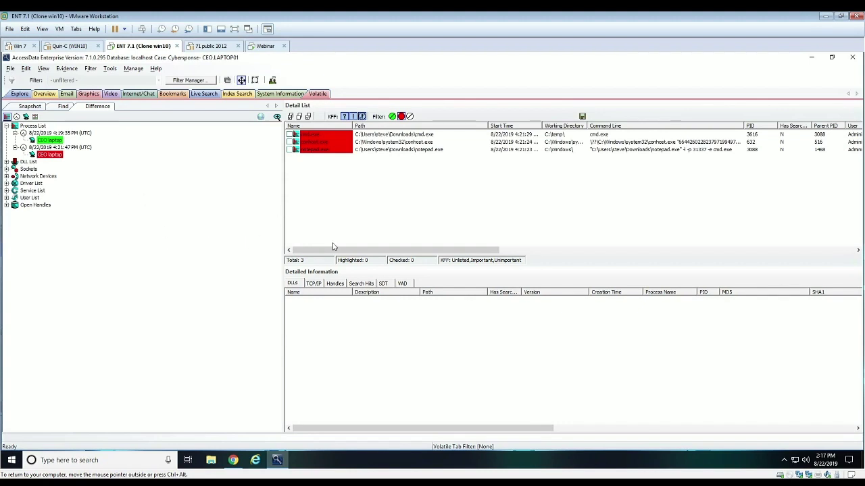
Examine the notepad.exe and cmd.exe entries in the process difference list, including their paths and command lines.
{"action": "left_click", "coordinate": [313, 150]}
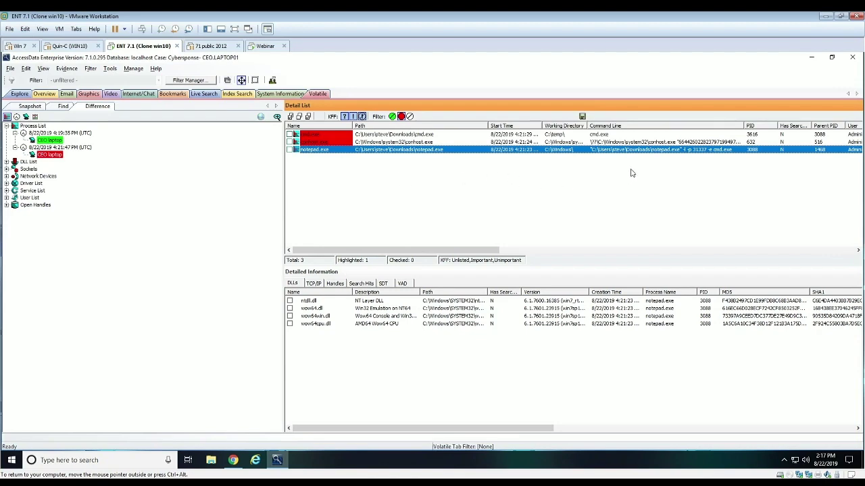
{"action": "left_click", "coordinate": [334, 135]}
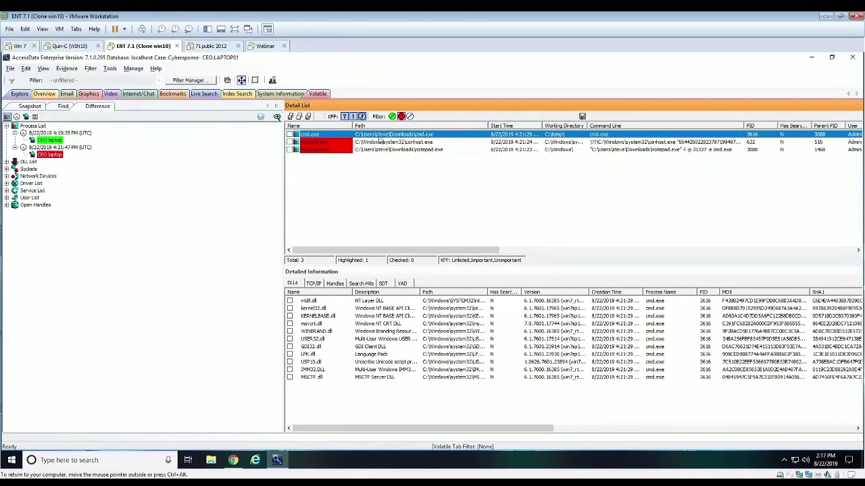
{"action": "left_click", "coordinate": [427, 150]}
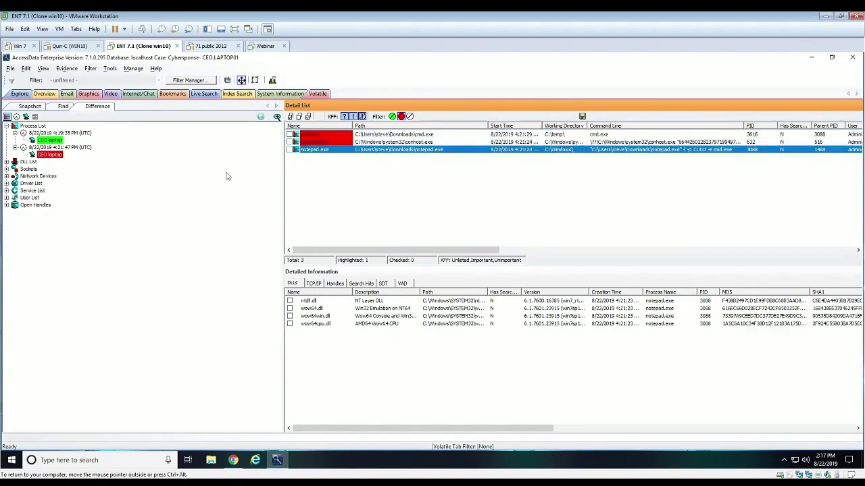
Compare the CEO laptop's sockets between the 4:19:35 PM and 4:21:47 PM snapshots and select the notepad.exe connection.
{"action": "left_click", "coordinate": [7, 169]}
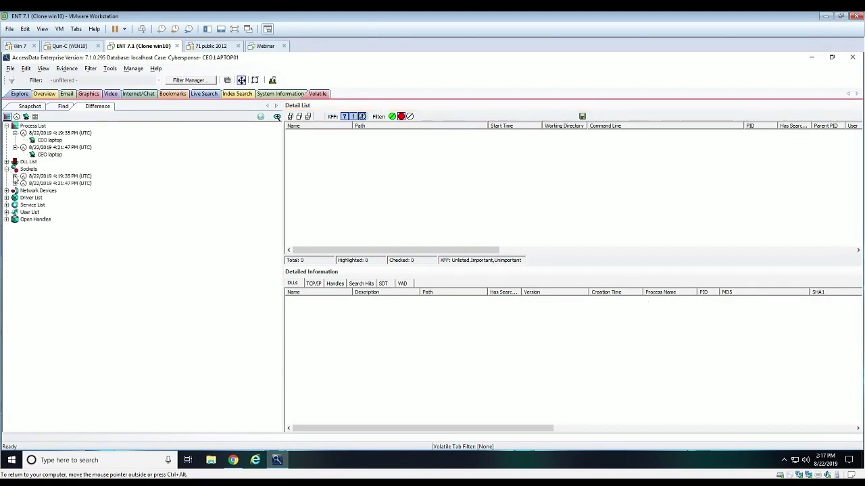
{"action": "left_click", "coordinate": [14, 177]}
{"action": "left_click", "coordinate": [15, 191]}
{"action": "left_click", "coordinate": [48, 184]}
{"action": "left_click", "coordinate": [50, 197], "text": "ctrl"}
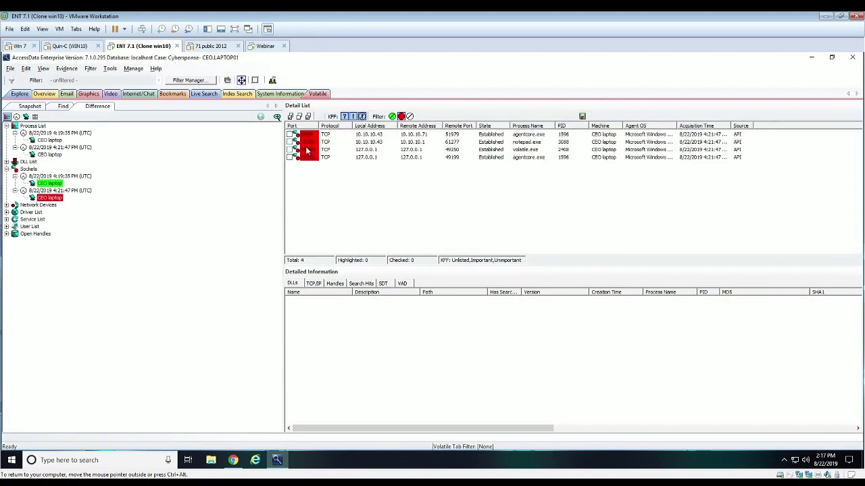
{"action": "left_click", "coordinate": [311, 143]}
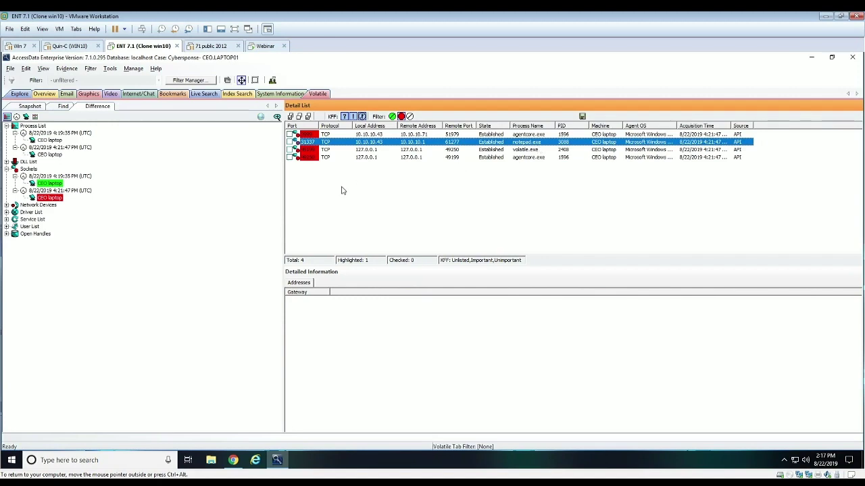
In the case's evidence items, list all files under [root] of the (no volume name) CEO laptop drive.
{"action": "left_click", "coordinate": [20, 94]}
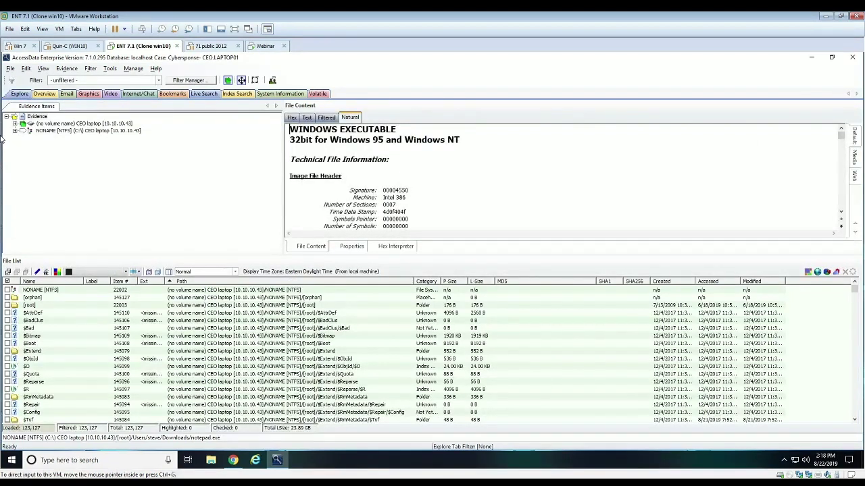
{"action": "left_click", "coordinate": [28, 130]}
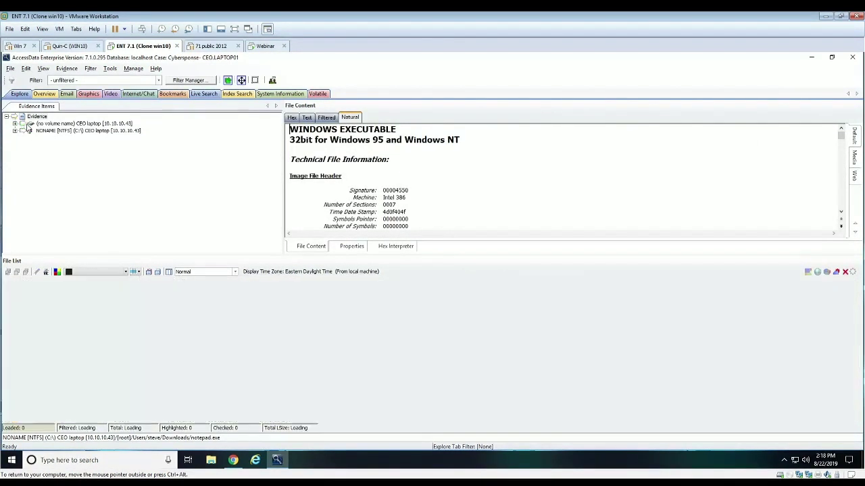
{"action": "left_click", "coordinate": [15, 124]}
{"action": "left_click", "coordinate": [23, 130]}
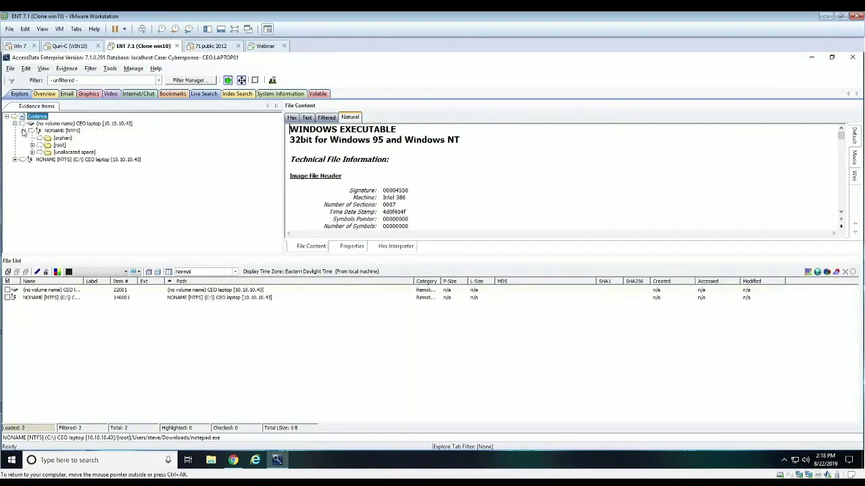
{"action": "left_click", "coordinate": [32, 146]}
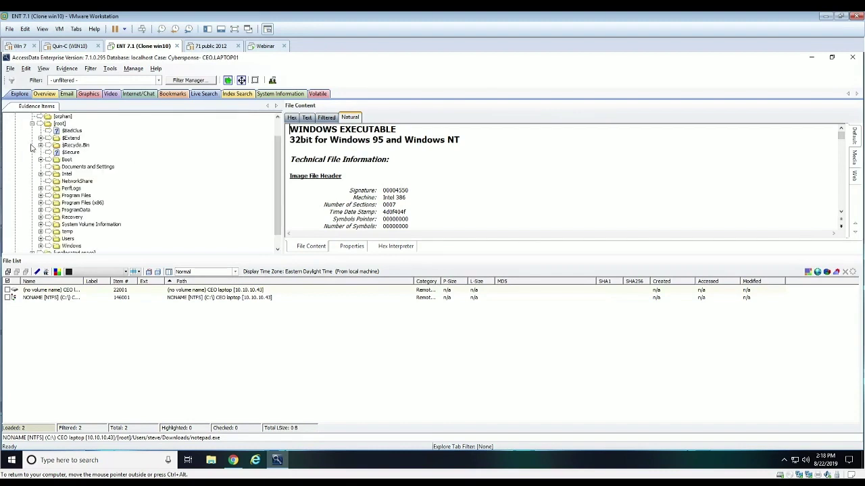
{"action": "left_click", "coordinate": [39, 126]}
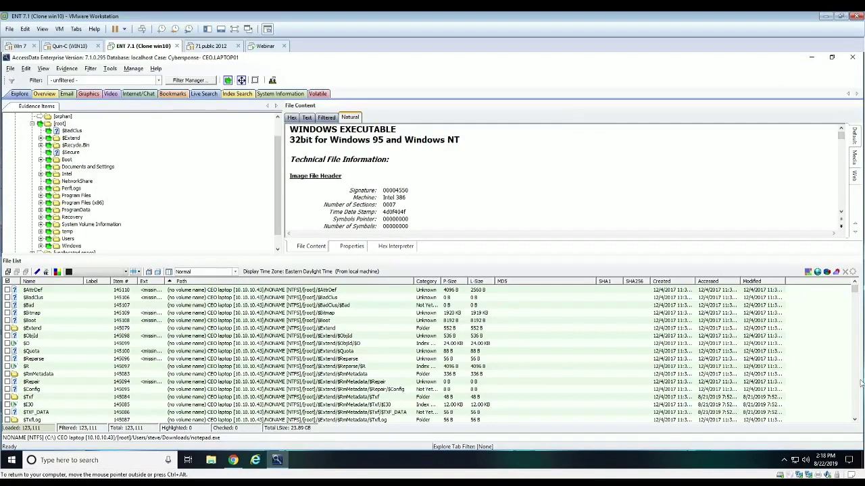
Browse the drive's file list, view the properties of msctfime.ime, and collapse the NONAME [NTFS] evidence tree.
{"action": "mouse_move", "coordinate": [855, 291]}
{"action": "left_mouse_down"}
{"action": "mouse_move", "coordinate": [855, 378]}
{"action": "mouse_move", "coordinate": [855, 289]}
{"action": "left_mouse_up"}
{"action": "left_click_drag", "start_coordinate": [855, 291], "coordinate": [855, 356]}
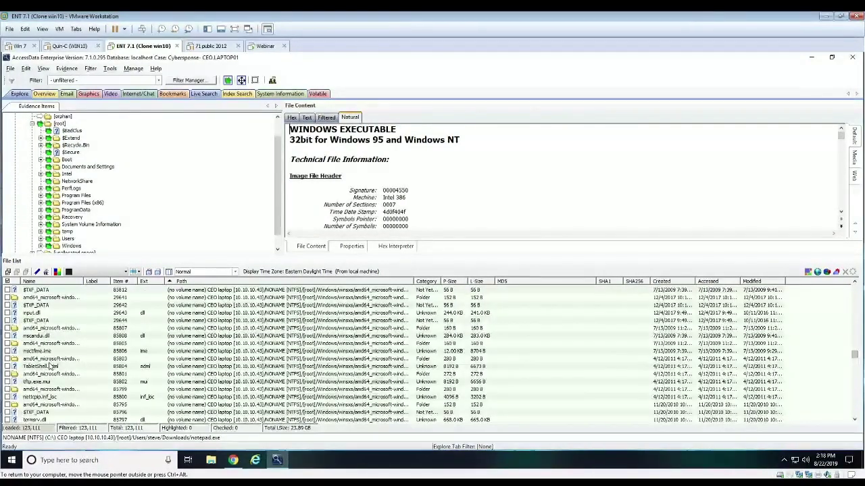
{"action": "left_click", "coordinate": [66, 344]}
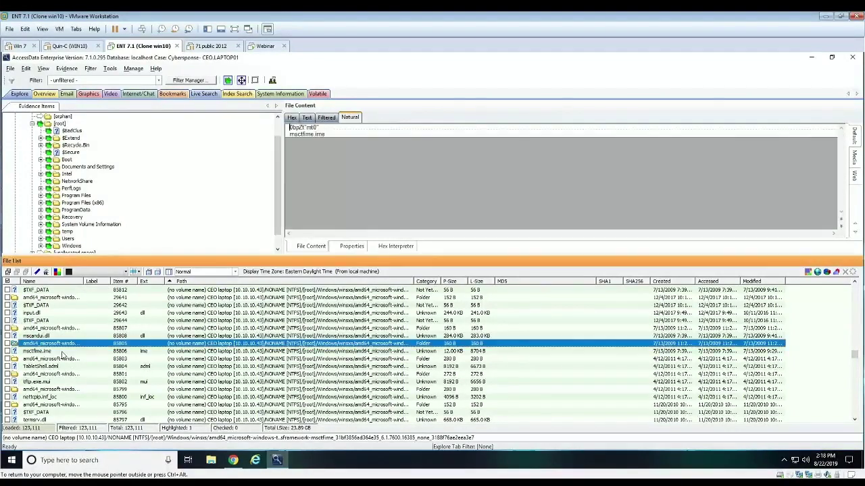
{"action": "left_click", "coordinate": [63, 352]}
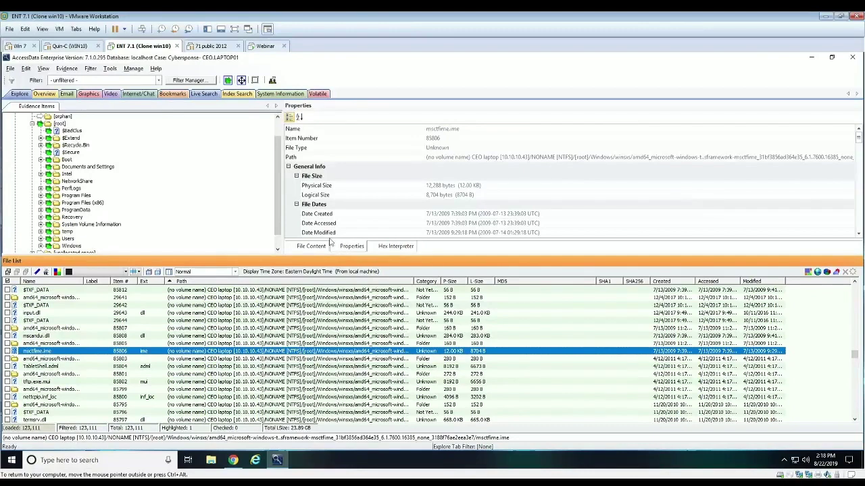
{"action": "right_click", "coordinate": [165, 360]}
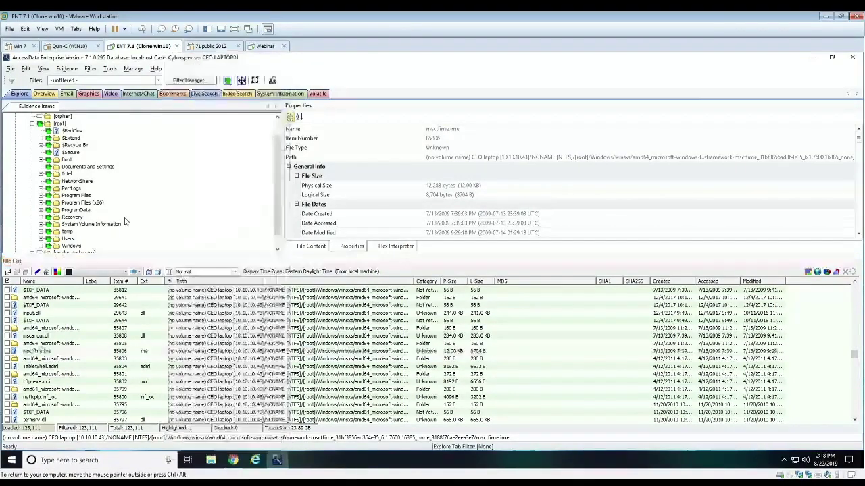
{"action": "left_click", "coordinate": [31, 124]}
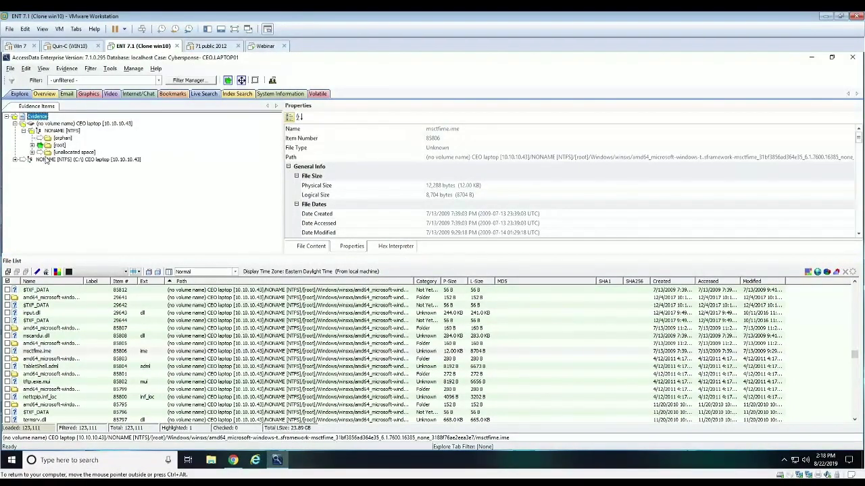
{"action": "left_click", "coordinate": [23, 131]}
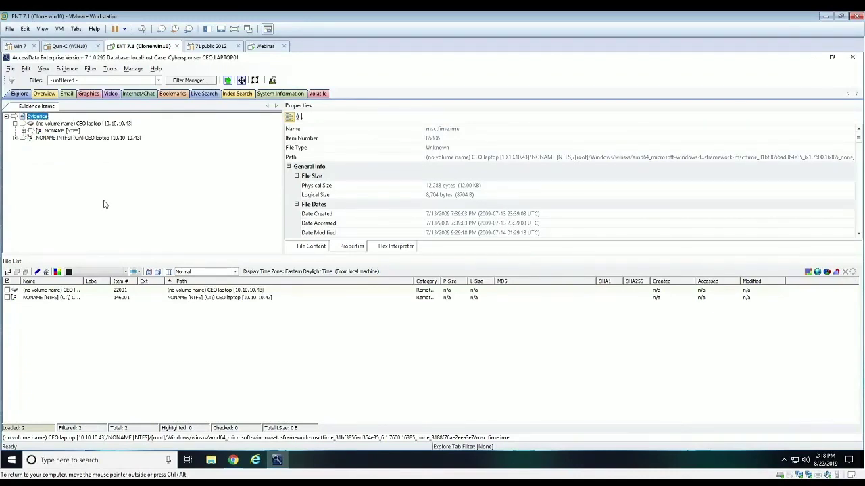
Set up a remote data request for the CEO laptop using the Filtered File System (Preview Only) option.
{"action": "left_click", "coordinate": [67, 70]}
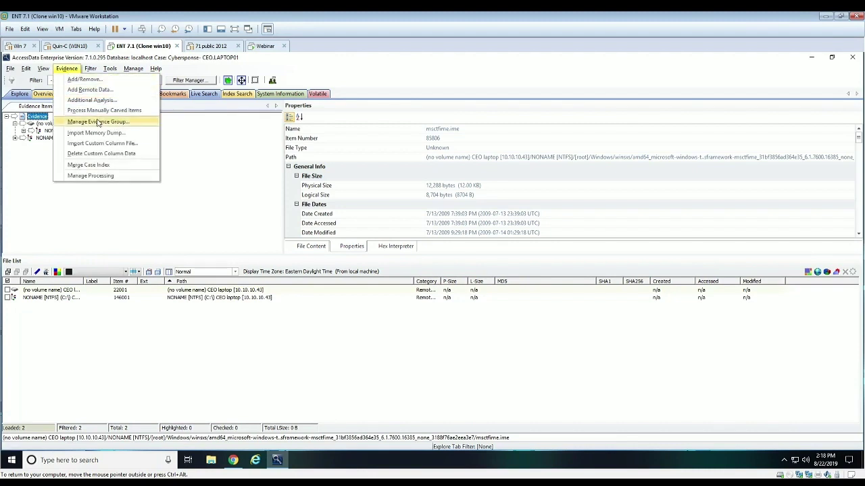
{"action": "left_click", "coordinate": [87, 90]}
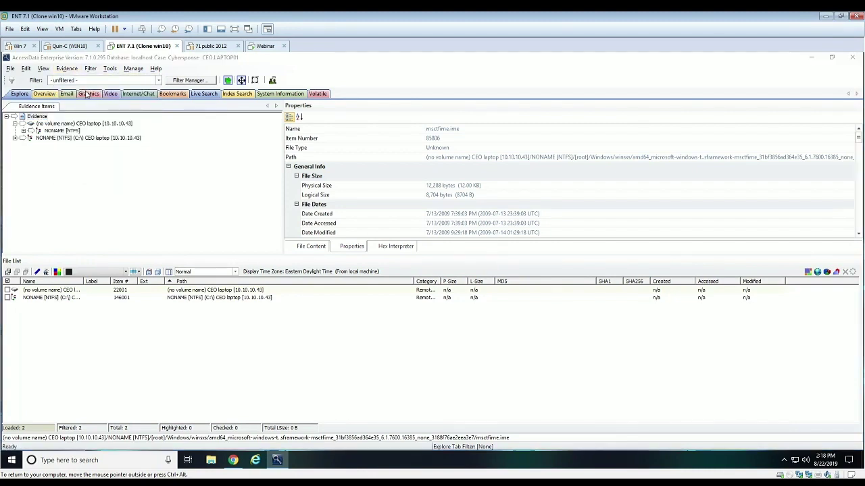
{"action": "left_click", "coordinate": [329, 302]}
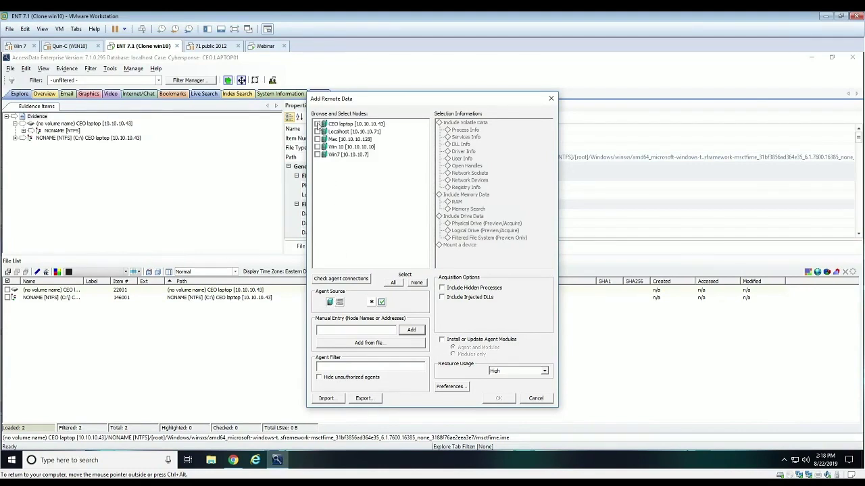
{"action": "left_click", "coordinate": [317, 125]}
{"action": "left_click", "coordinate": [448, 239]}
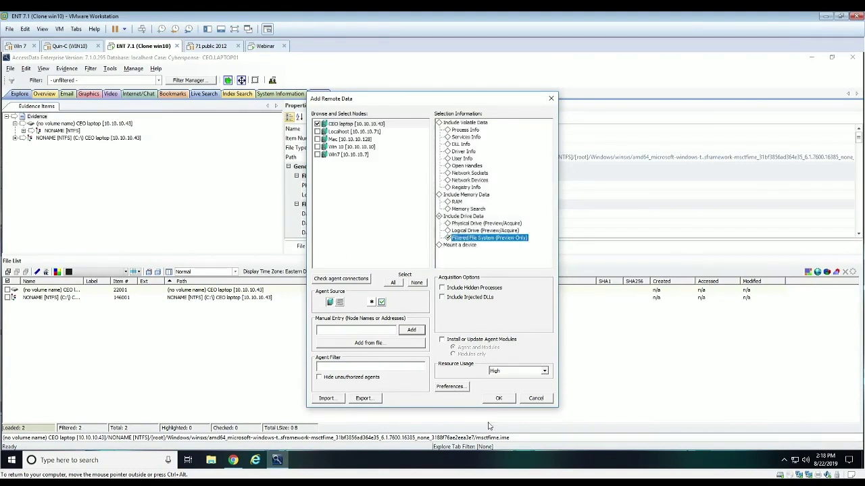
{"action": "left_click", "coordinate": [503, 400]}
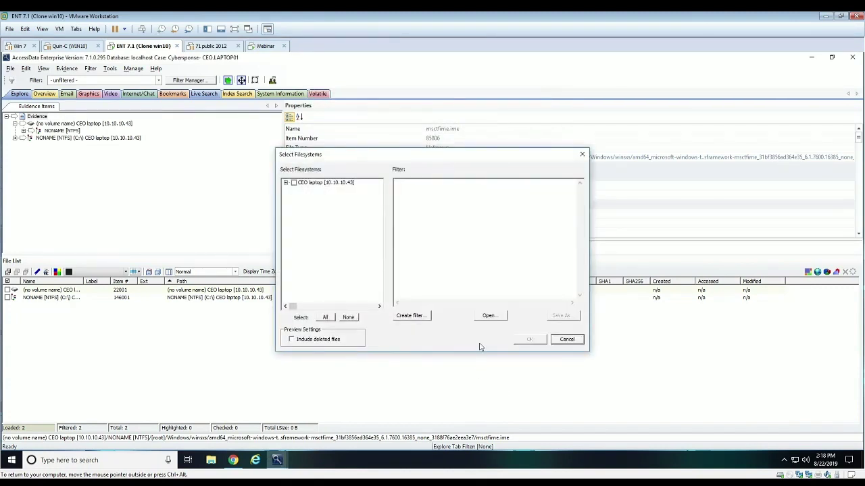
Load the _exe hash.xml filter, review its MD5 hash and exe extension criteria, and cancel the filesystem selection.
{"action": "left_click", "coordinate": [491, 316]}
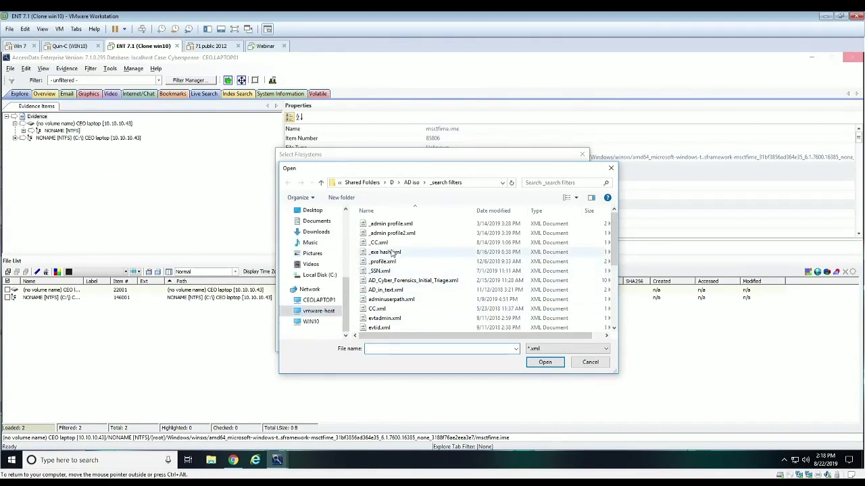
{"action": "left_click", "coordinate": [395, 253]}
{"action": "left_click", "coordinate": [544, 362]}
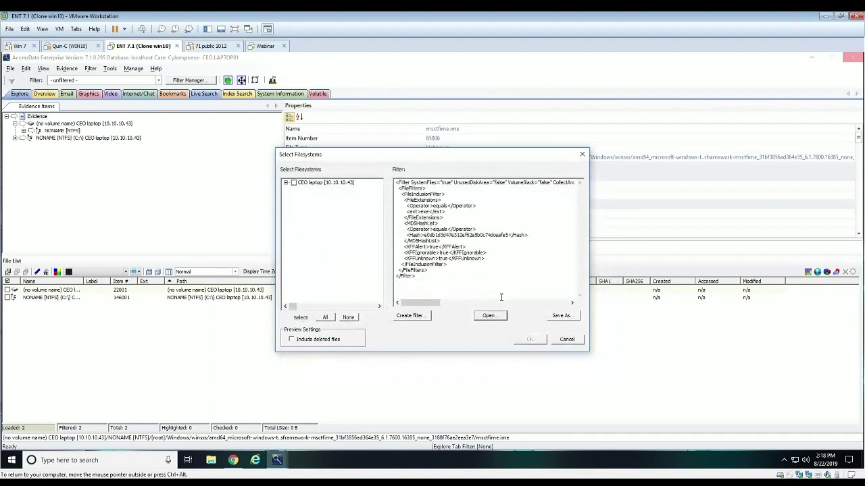
{"action": "left_click_drag", "start_coordinate": [424, 235], "coordinate": [502, 236]}
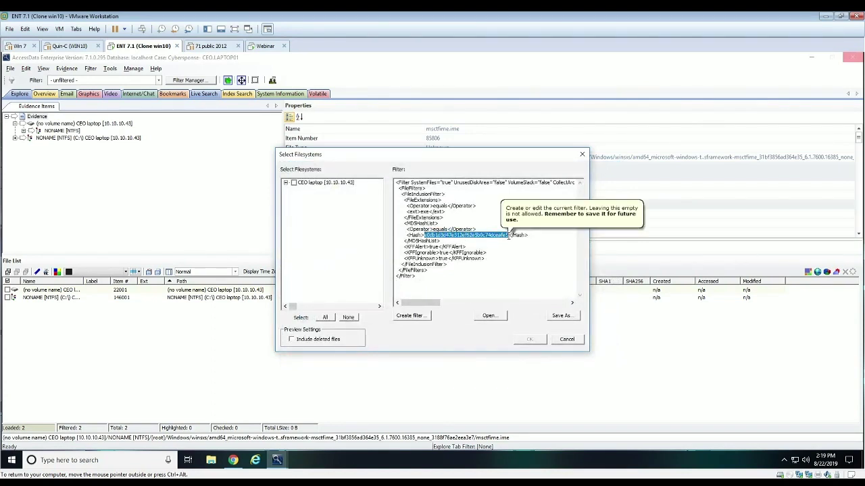
{"action": "double_click", "coordinate": [422, 211]}
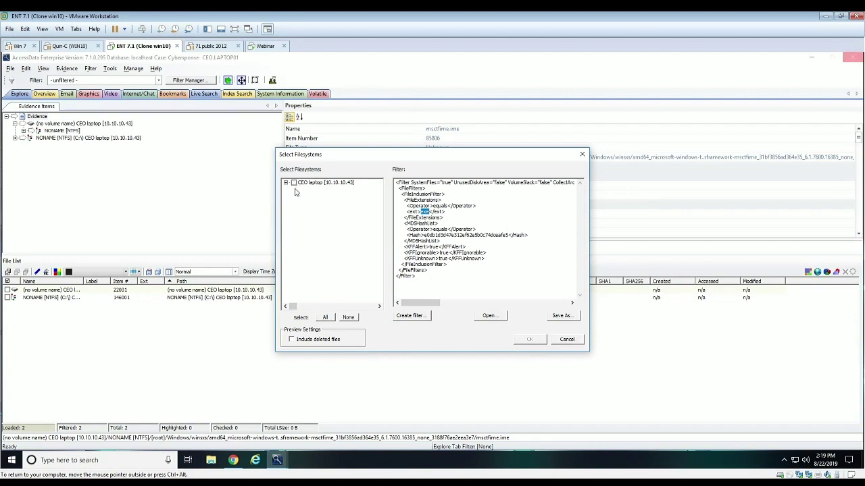
{"action": "left_click", "coordinate": [567, 339]}
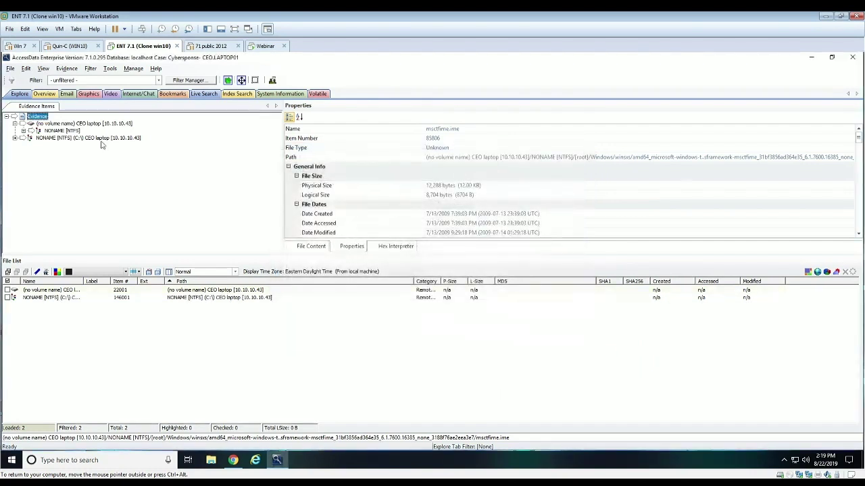
List all files under [root] of the NONAME [NTFS] (C:\) CEO laptop evidence.
{"action": "left_click", "coordinate": [15, 139]}
{"action": "left_click", "coordinate": [24, 145]}
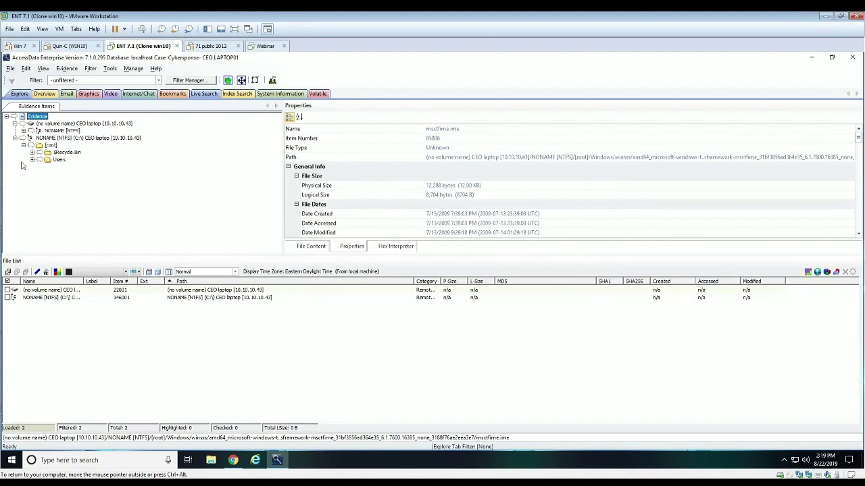
{"action": "left_click", "coordinate": [32, 145]}
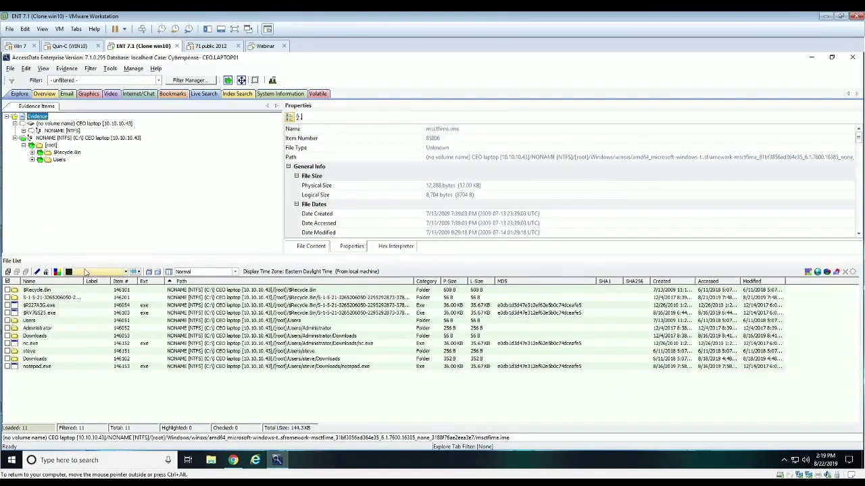
Examine the paths, dates and MD5 hashes of notepad.exe, nc.exe and the two Recycle Bin executables.
{"action": "left_click", "coordinate": [43, 368]}
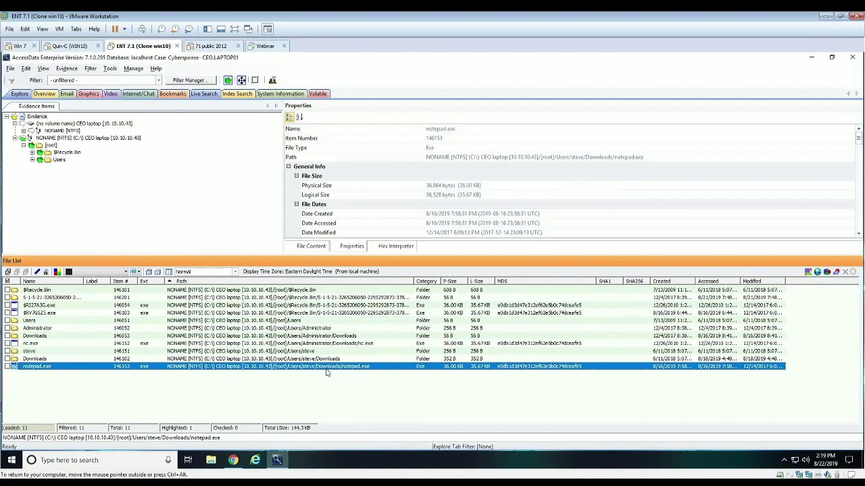
{"action": "left_click", "coordinate": [32, 345]}
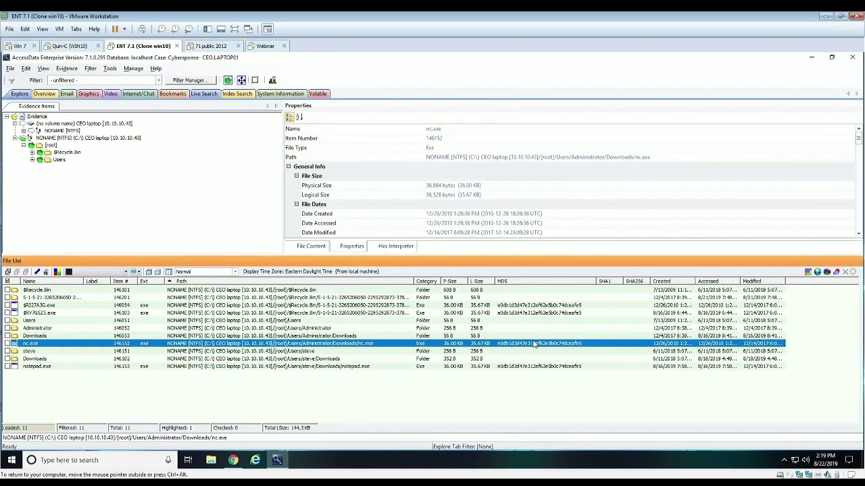
{"action": "left_click", "coordinate": [68, 313]}
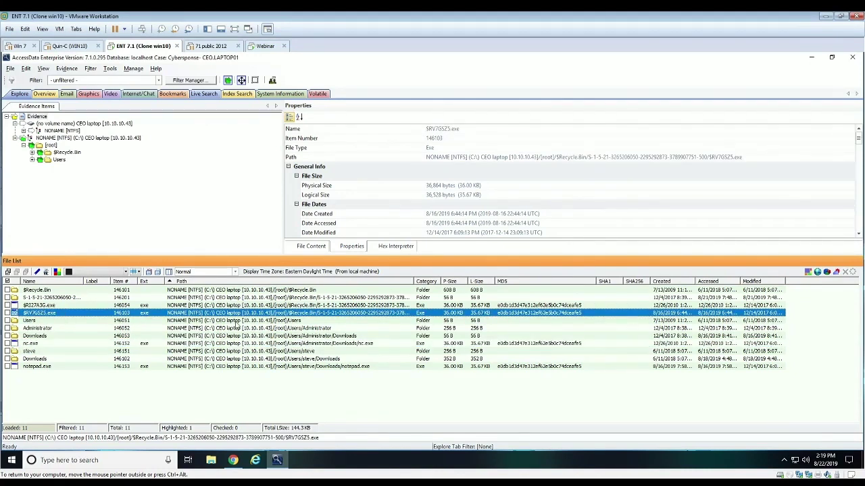
{"action": "left_click", "coordinate": [525, 306]}
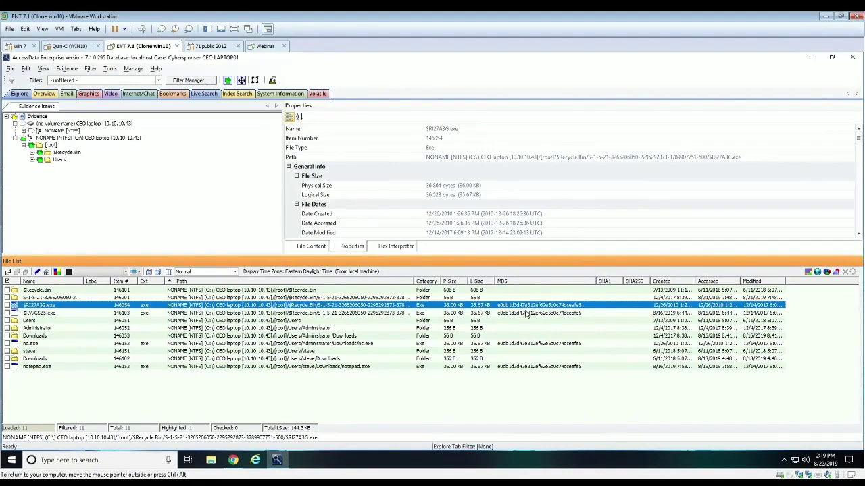
{"action": "left_click", "coordinate": [526, 313]}
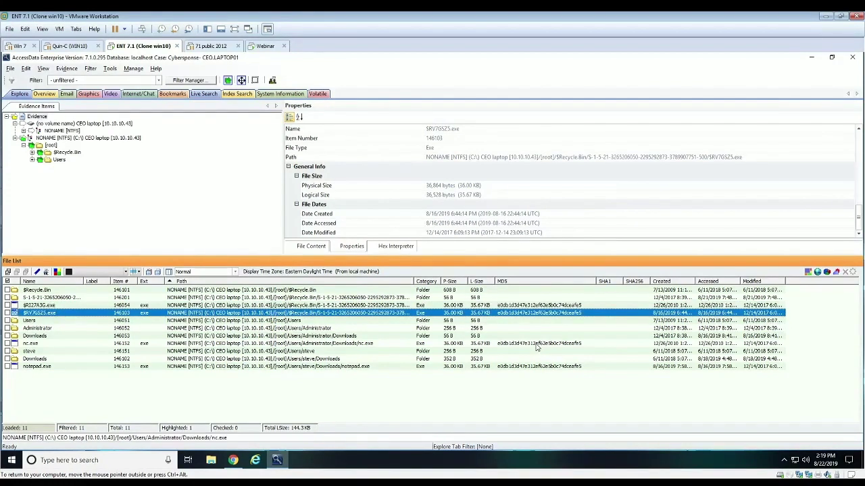
{"action": "left_click", "coordinate": [538, 344]}
{"action": "left_click", "coordinate": [532, 367]}
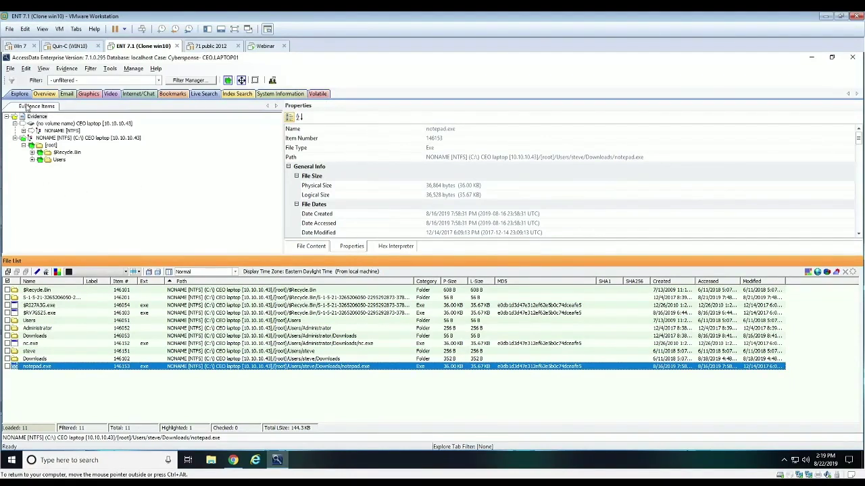
List the CEO laptop's processes captured in the 8/22/2019 4:21:47 PM volatile data snapshot.
{"action": "left_click", "coordinate": [319, 94]}
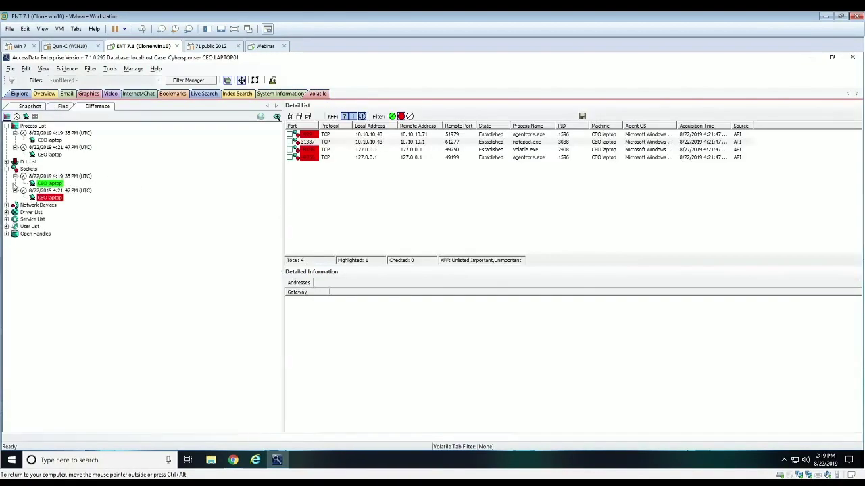
{"action": "left_click", "coordinate": [49, 140]}
{"action": "left_click", "coordinate": [23, 107]}
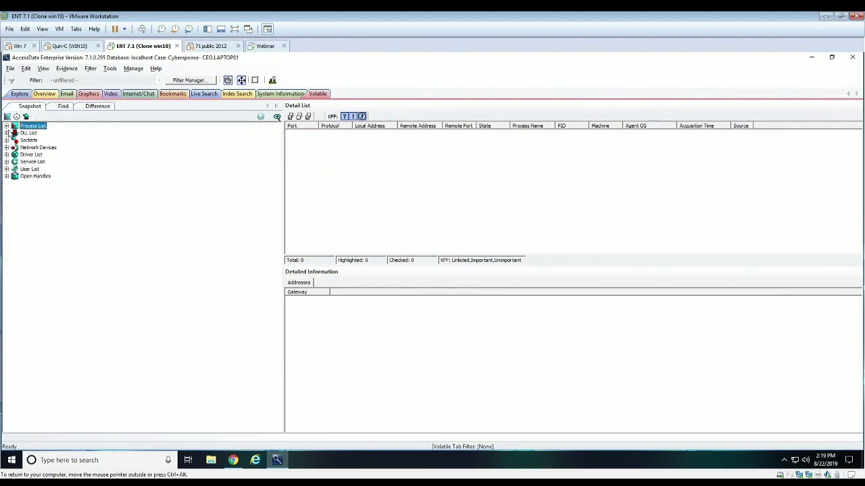
{"action": "left_click", "coordinate": [7, 126]}
{"action": "left_click", "coordinate": [15, 140]}
{"action": "left_click", "coordinate": [49, 147]}
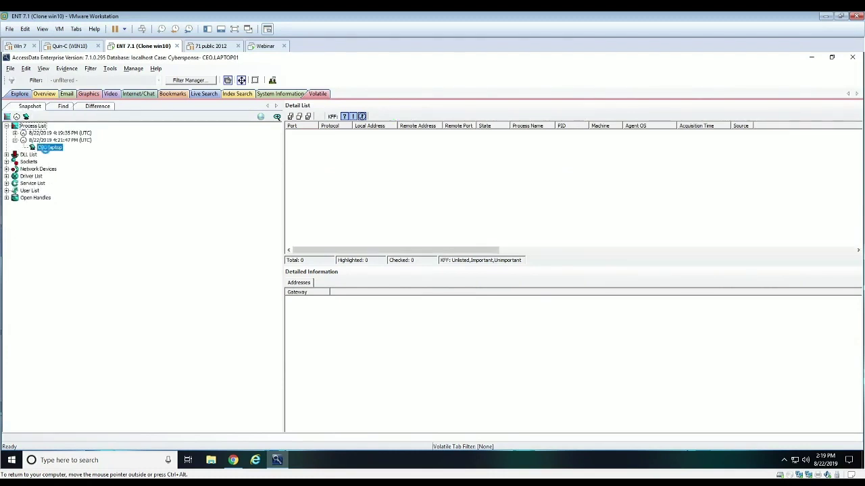
Select the notepad.exe process and review the actions available for it, dismissing them without choosing one.
{"action": "scroll", "coordinate": [804, 193], "scroll_direction": "down", "scroll_amount": 10}
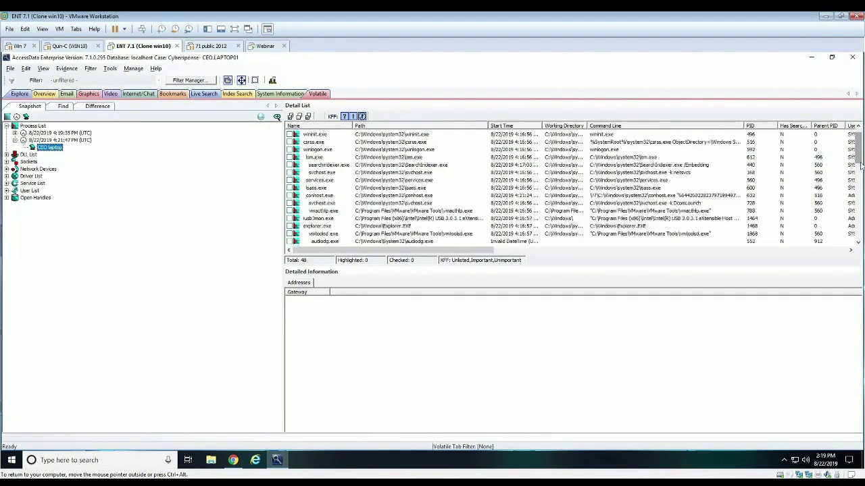
{"action": "left_click", "coordinate": [322, 211]}
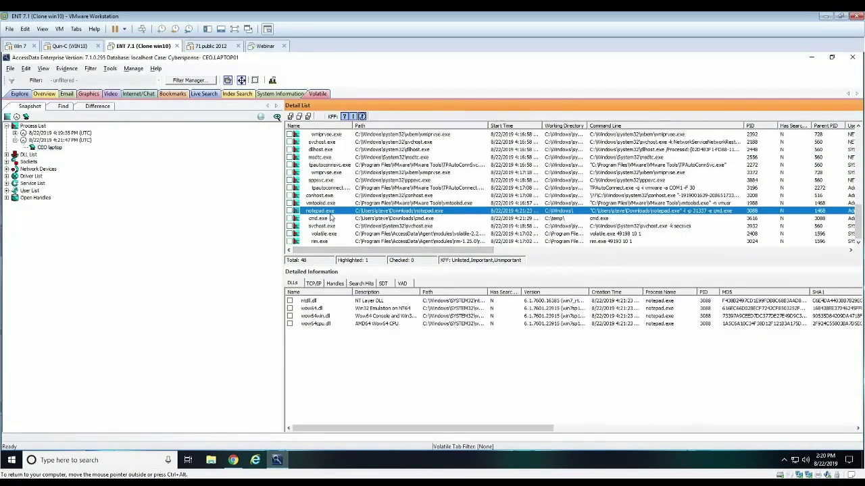
{"action": "right_click", "coordinate": [329, 208]}
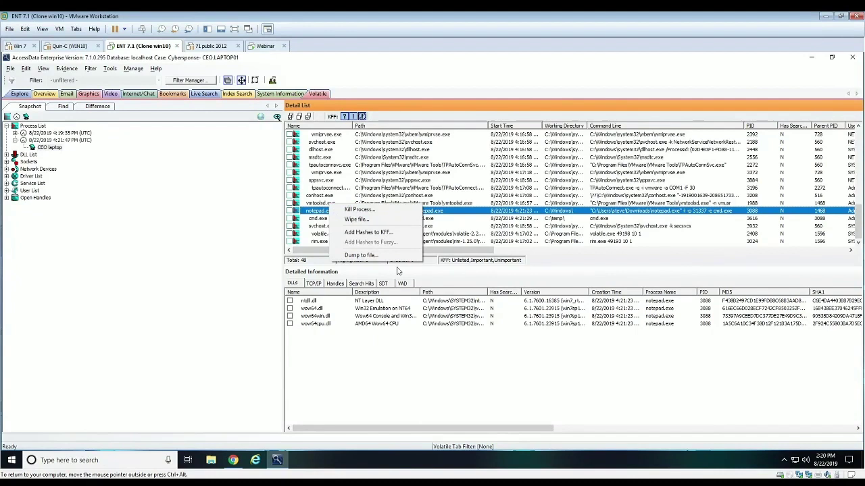
{"action": "left_click", "coordinate": [186, 225]}
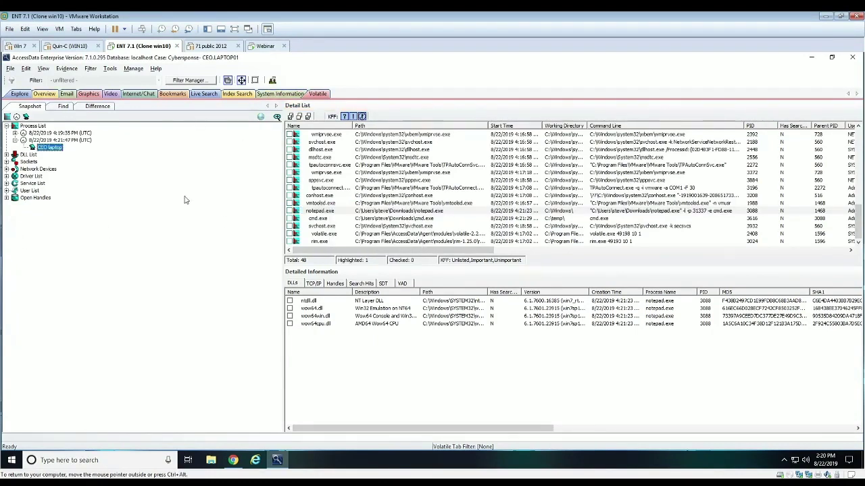
Examine the CEO laptop's installed applications, Prefetch entries and UserAssist records in the system information.
{"action": "left_click", "coordinate": [279, 94]}
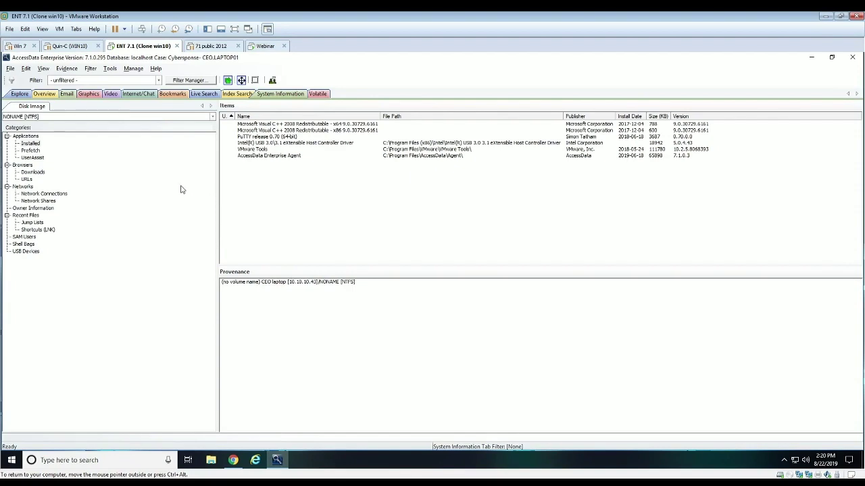
{"action": "left_click", "coordinate": [30, 144]}
{"action": "left_click", "coordinate": [27, 152]}
{"action": "left_click_drag", "start_coordinate": [859, 135], "coordinate": [861, 237]}
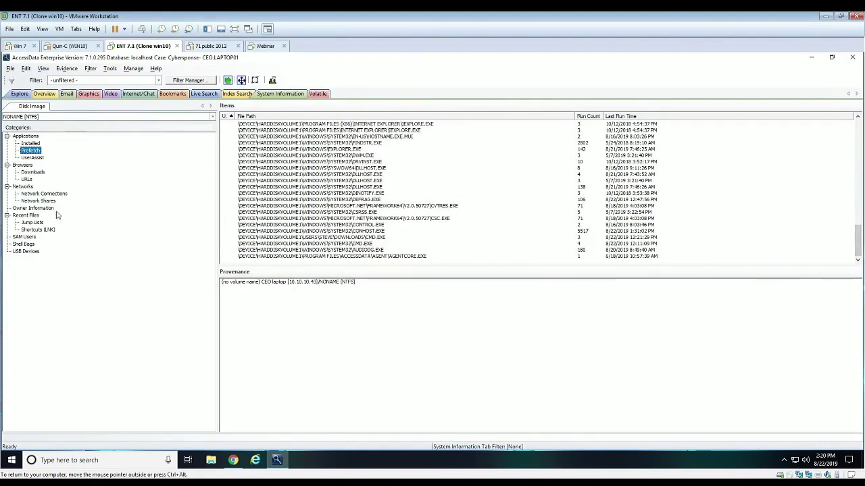
{"action": "left_click", "coordinate": [33, 158]}
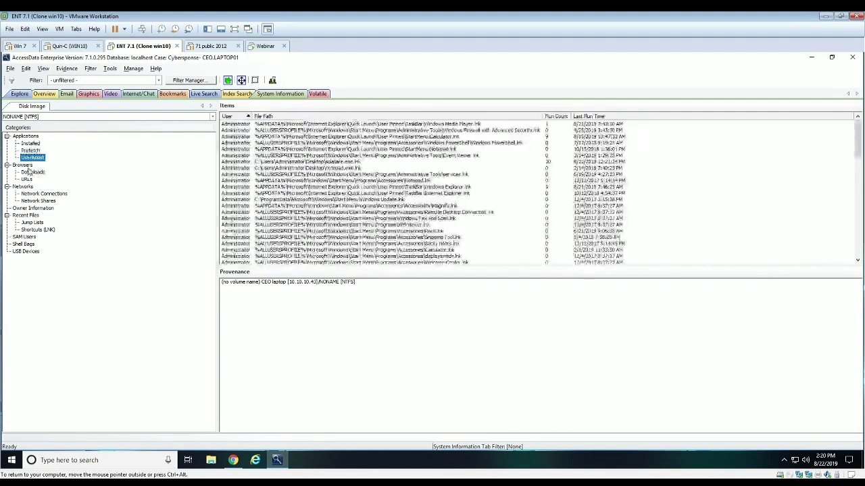
Review the browser downloads and URLs, along with the network connections and network shares.
{"action": "left_click", "coordinate": [34, 173]}
{"action": "left_click", "coordinate": [28, 180]}
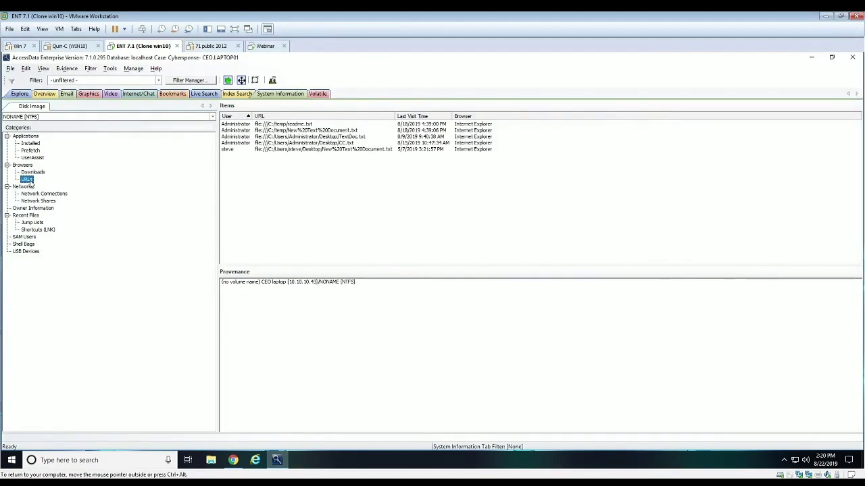
{"action": "left_click", "coordinate": [61, 195]}
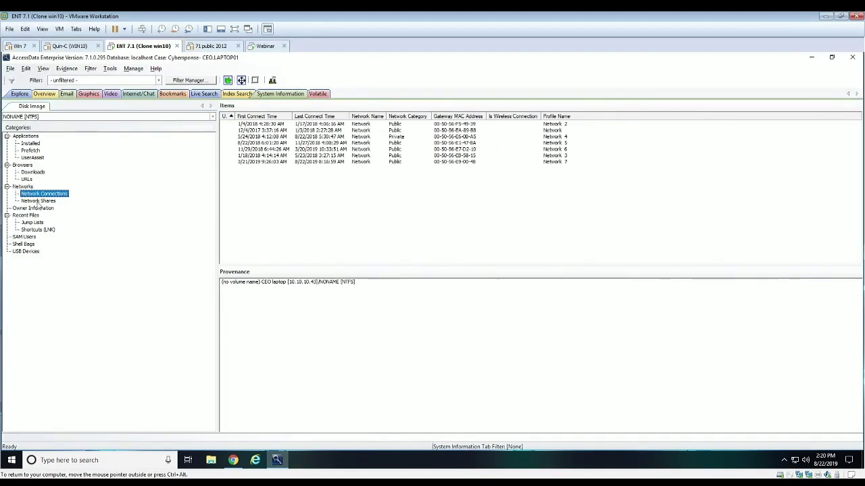
{"action": "left_click", "coordinate": [40, 202]}
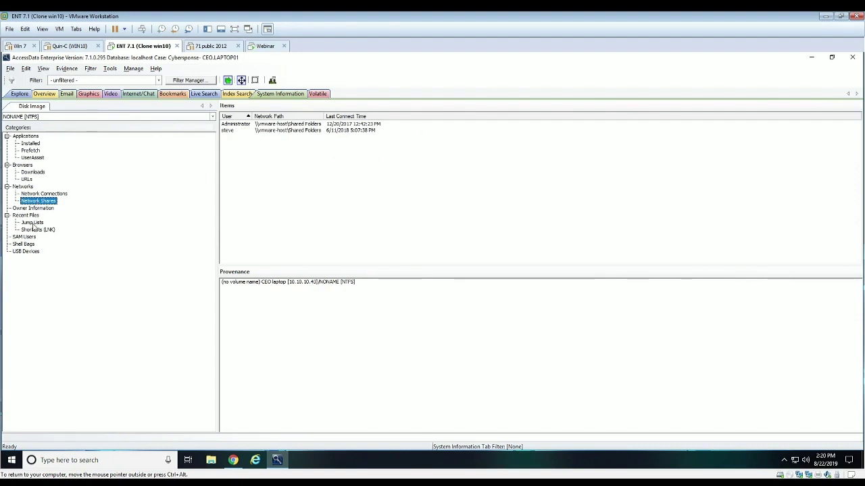
Review the recent-file Jump Lists and Shortcuts (LNK), the SAM Users and the Shell Bags.
{"action": "left_click", "coordinate": [31, 224]}
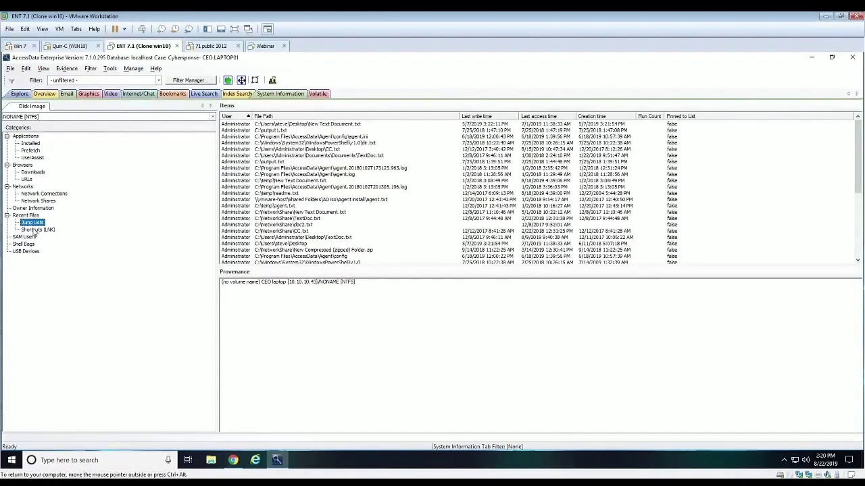
{"action": "left_click", "coordinate": [36, 230]}
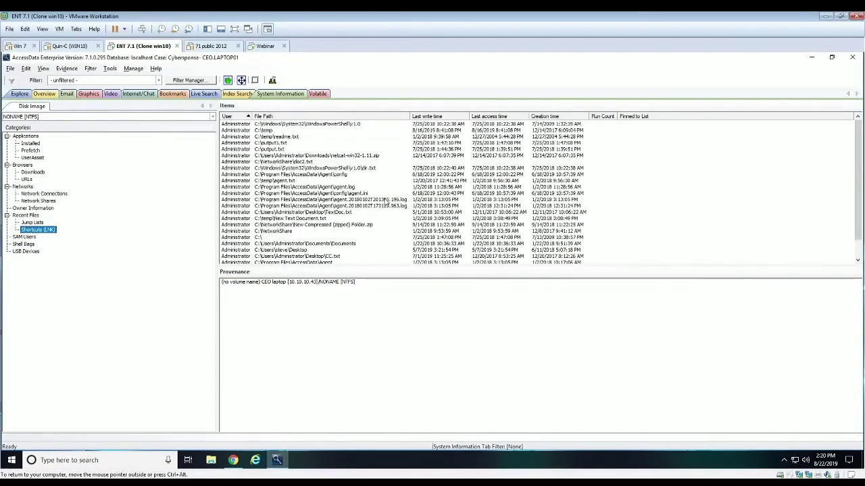
{"action": "left_click", "coordinate": [36, 237]}
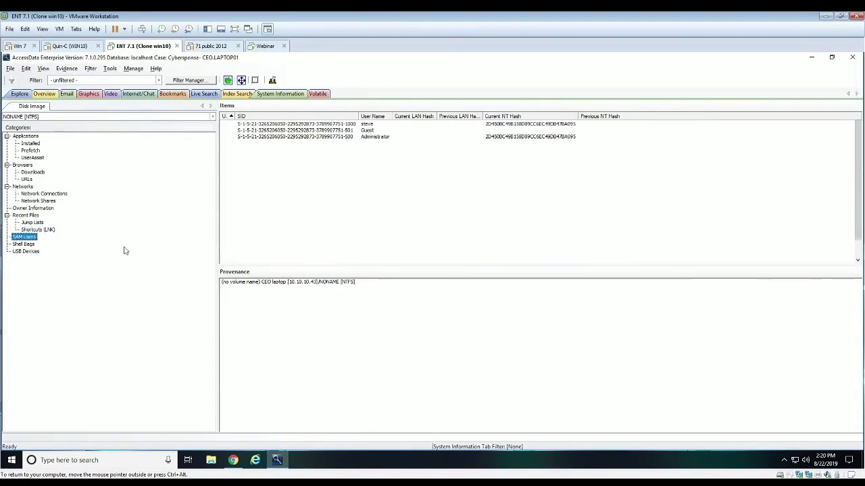
{"action": "left_click", "coordinate": [25, 244]}
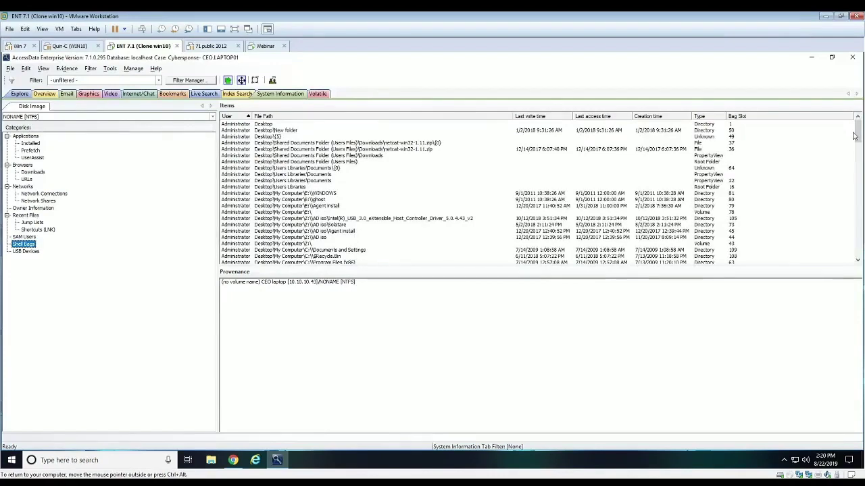
Review the remaining Shell Bags and the USB Devices records, and collapse the Process List in the volatile data.
{"action": "scroll", "coordinate": [853, 137], "scroll_direction": "down", "scroll_amount": 5}
{"action": "left_click", "coordinate": [27, 251]}
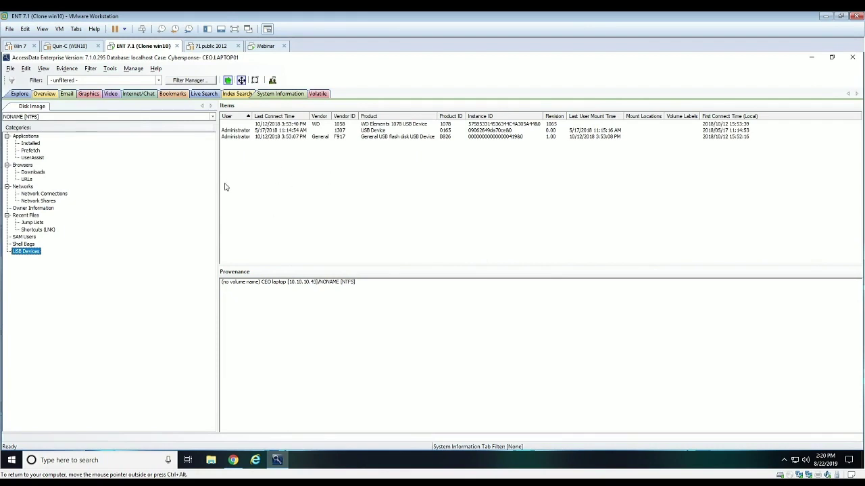
{"action": "left_click", "coordinate": [319, 96]}
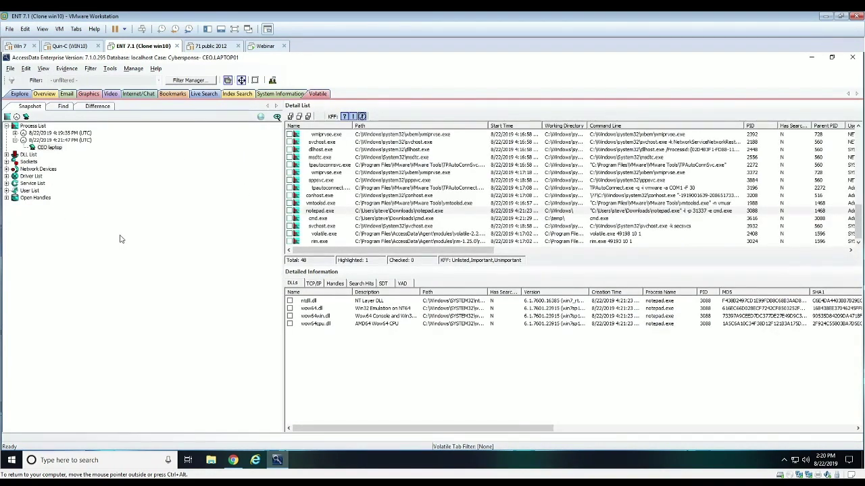
{"action": "left_click", "coordinate": [6, 126]}
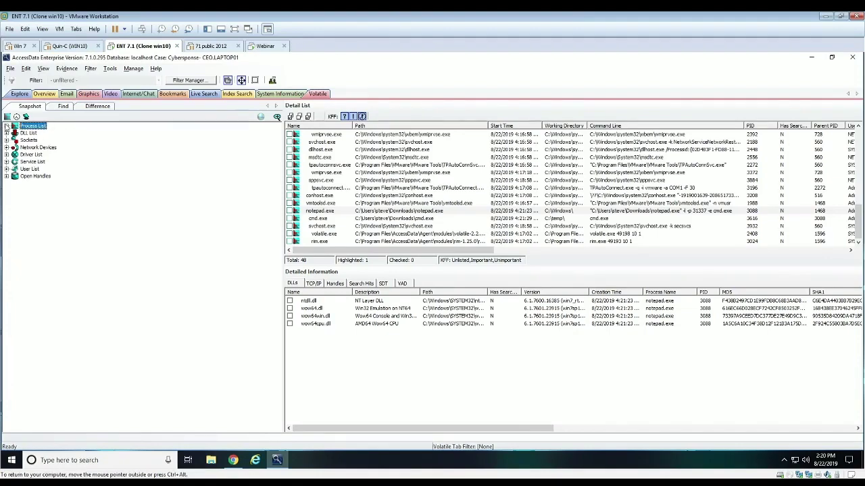
List all files from the CEO laptop's (no volume name) evidence image and expand its NONAME [NTFS] partition.
{"action": "left_click", "coordinate": [20, 94]}
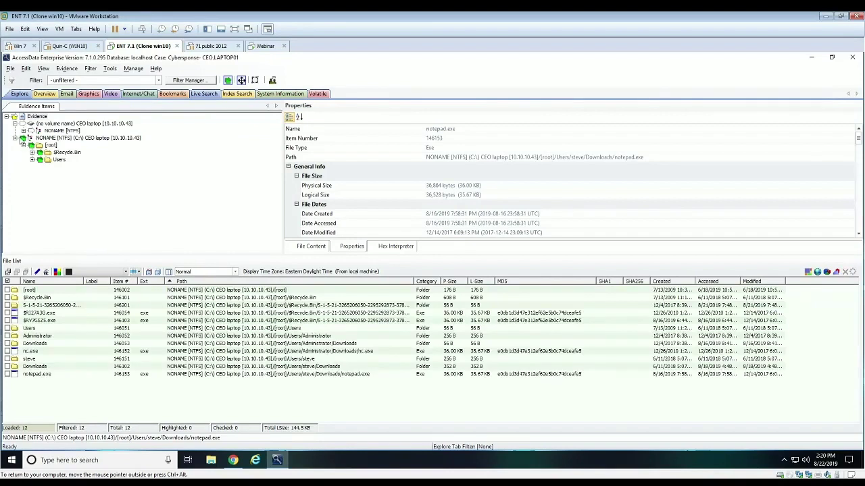
{"action": "left_click", "coordinate": [16, 138]}
{"action": "left_click", "coordinate": [14, 138]}
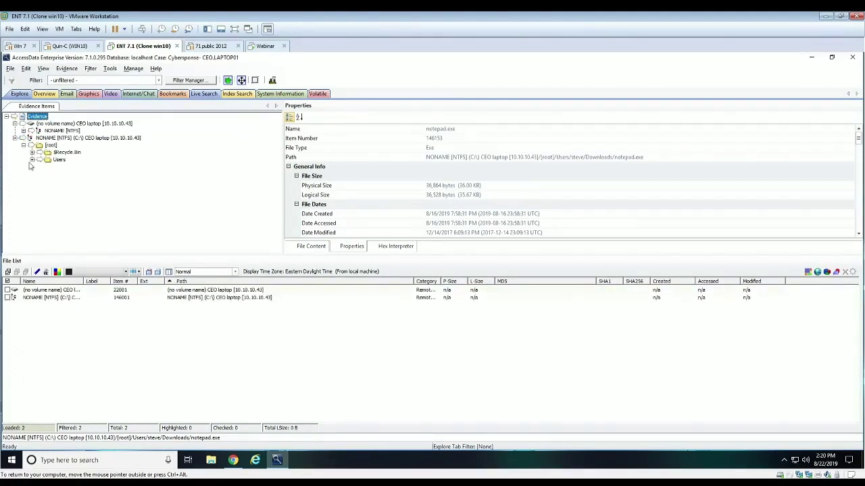
{"action": "left_click", "coordinate": [32, 131]}
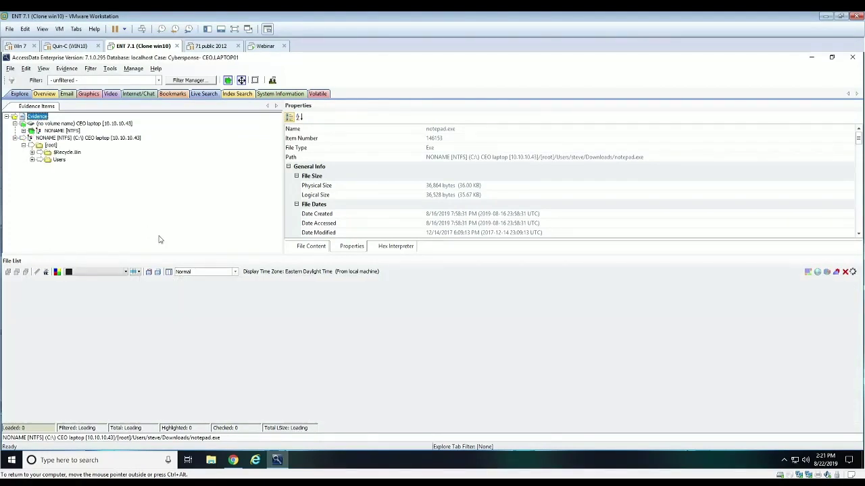
{"action": "left_click", "coordinate": [23, 131]}
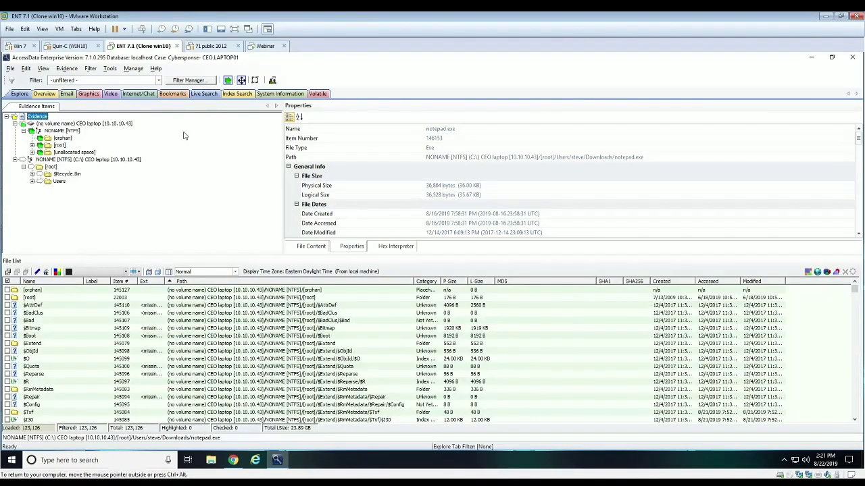
Filter the evidence files with _Prefetech and view the parsed content of CMD.EXE-89305D47.pf.
{"action": "left_click", "coordinate": [159, 80]}
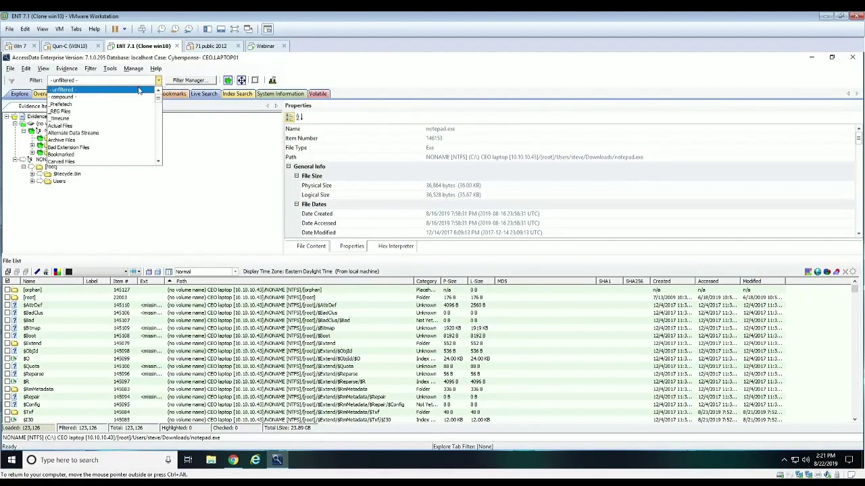
{"action": "left_click", "coordinate": [99, 105]}
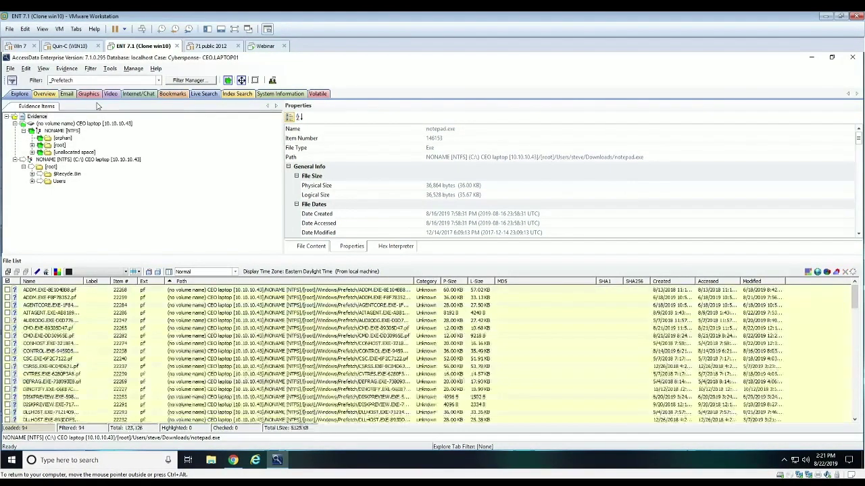
{"action": "left_click", "coordinate": [58, 329]}
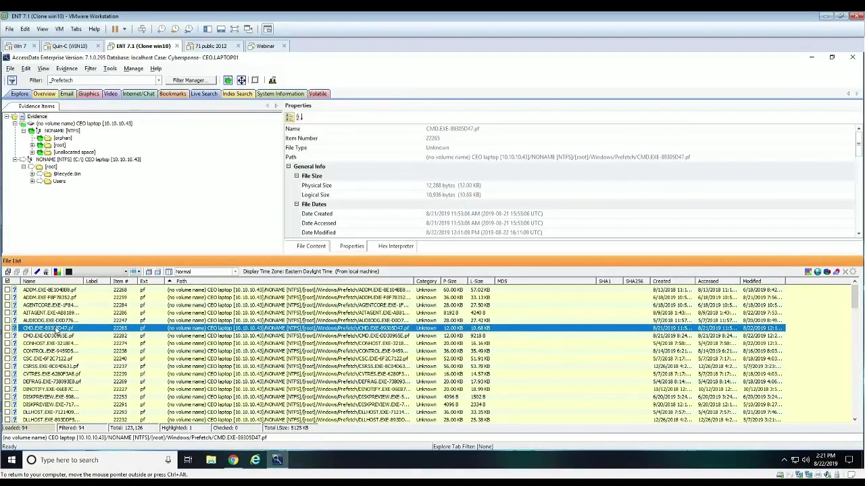
{"action": "left_click", "coordinate": [308, 248]}
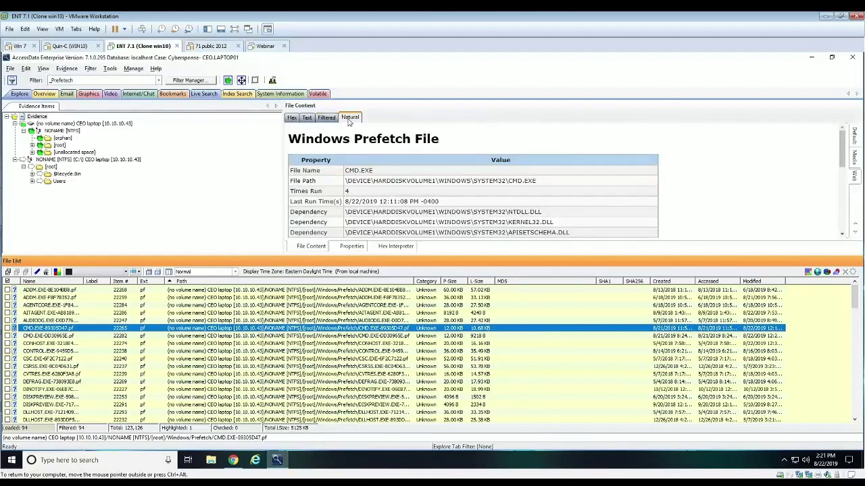
Examine the parsed content of CMD.EXE-DD30965E.pf, highlighting the executable's file path and last run time.
{"action": "left_click", "coordinate": [58, 337]}
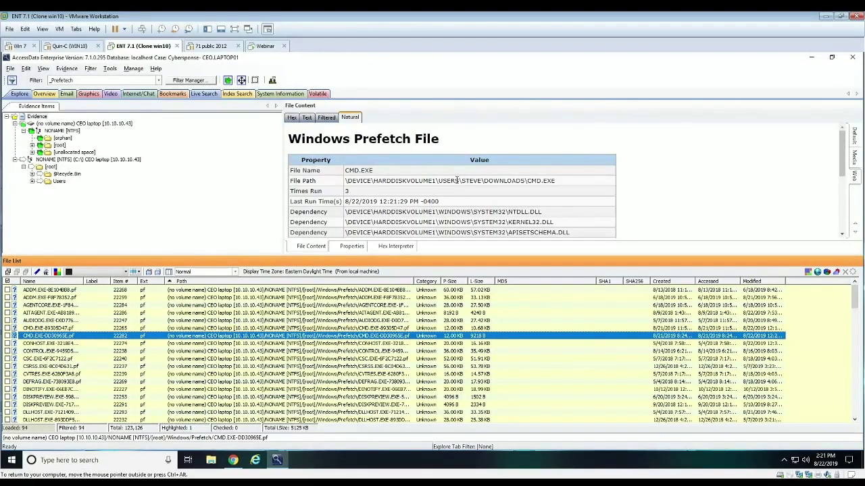
{"action": "left_click_drag", "start_coordinate": [462, 181], "coordinate": [556, 181]}
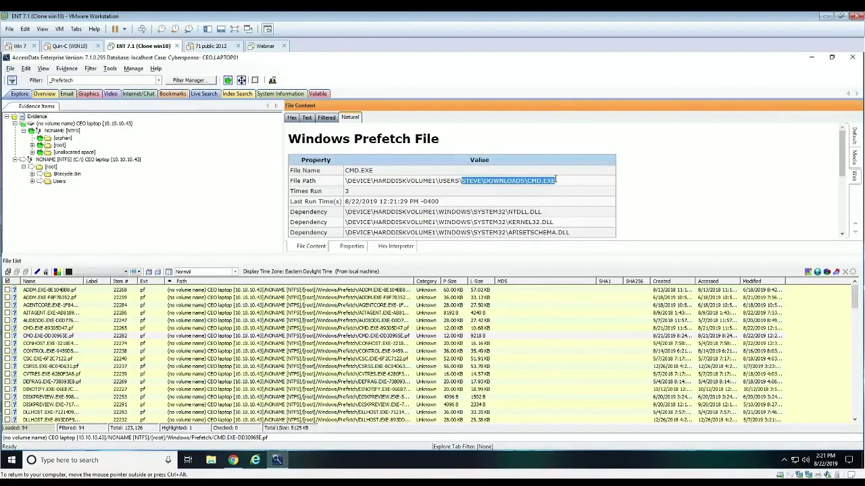
{"action": "left_click_drag", "start_coordinate": [350, 202], "coordinate": [456, 205]}
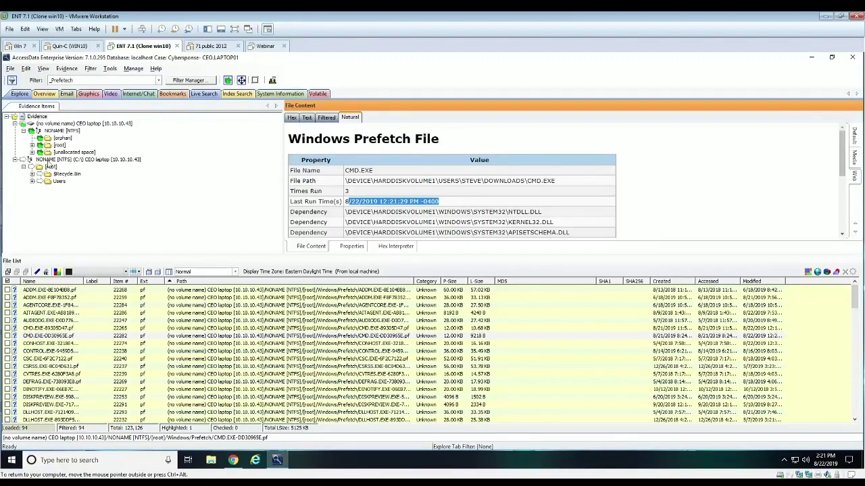
Apply the _TimeLine filter and sort the files by accessed date, most recent first.
{"action": "left_click", "coordinate": [159, 80]}
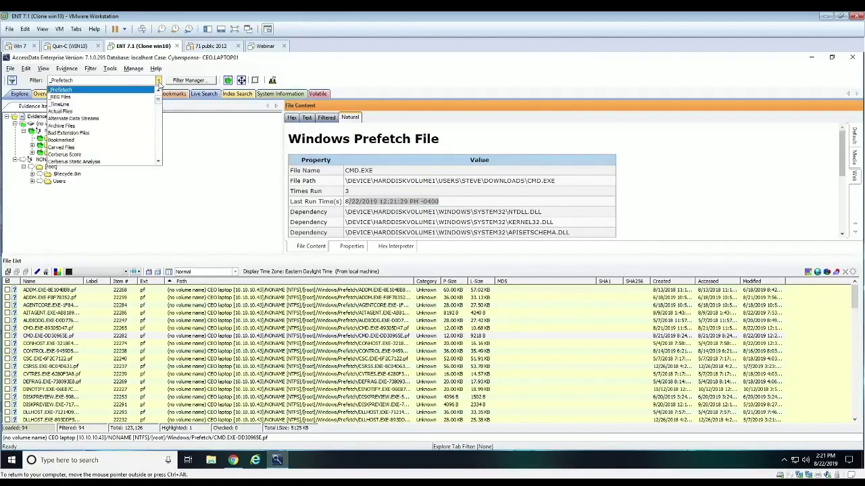
{"action": "left_click", "coordinate": [119, 104]}
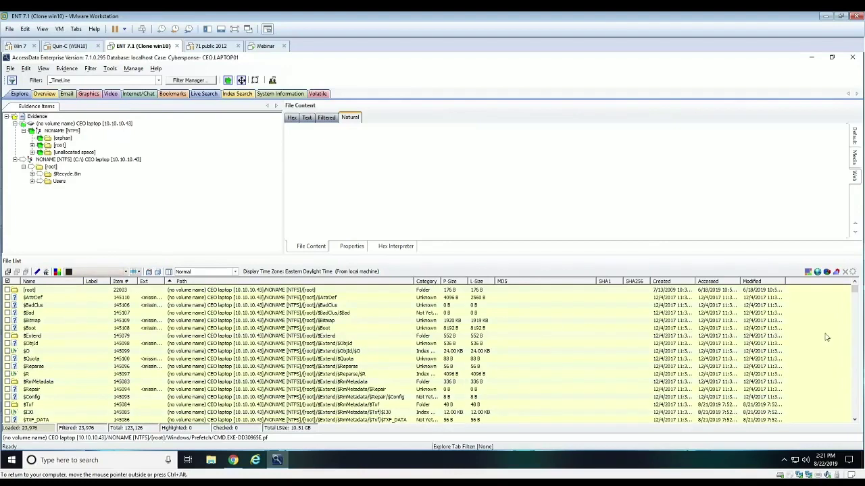
{"action": "left_click", "coordinate": [720, 281]}
{"action": "left_click", "coordinate": [722, 282]}
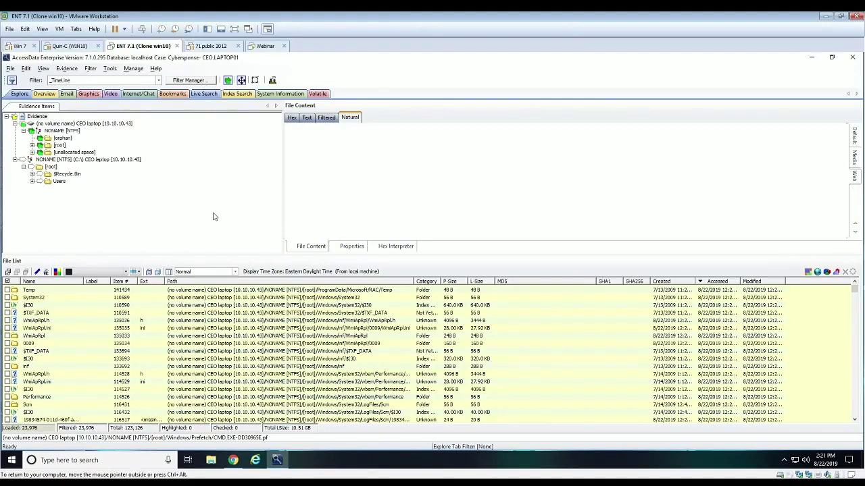
Return to the CEO laptop's volatile data.
{"action": "left_click", "coordinate": [322, 95]}
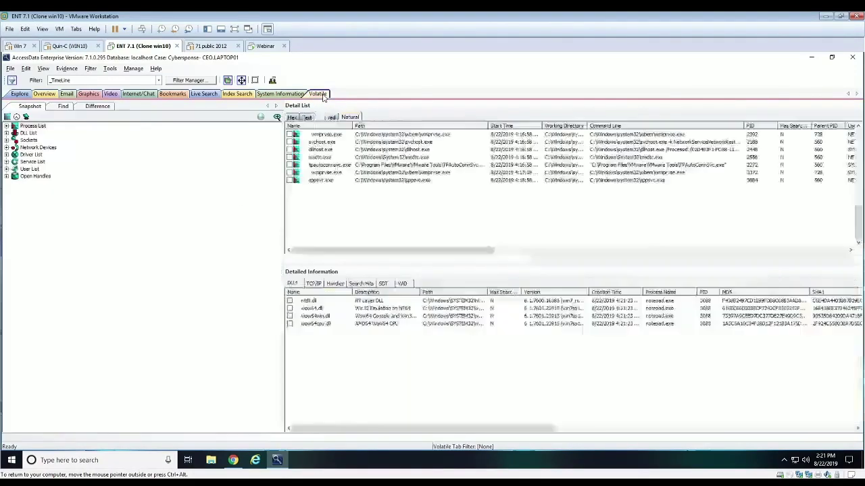